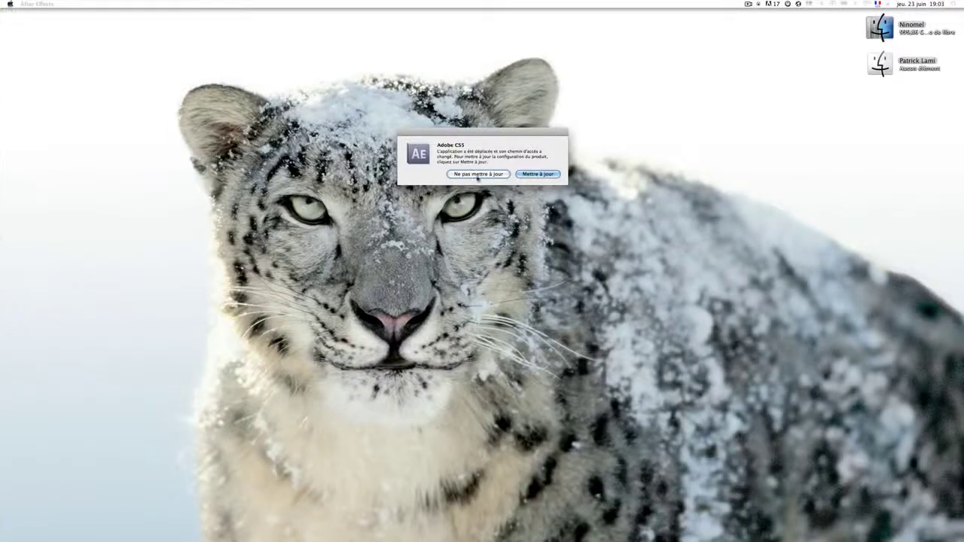
# - Decline the product configuration update and create a composition named test with a duration of 0:00:07:00
pyautogui.click(477, 175)
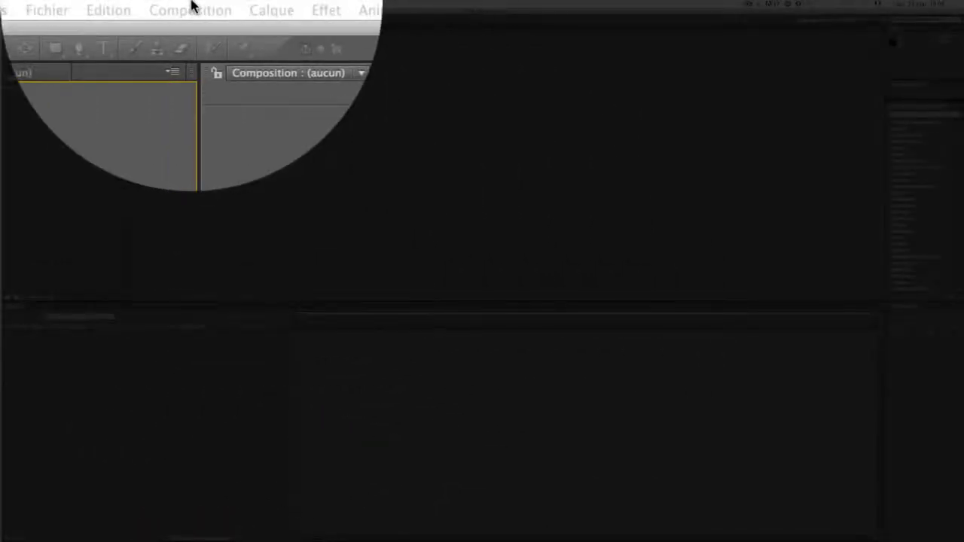
pyautogui.click(191, 7)
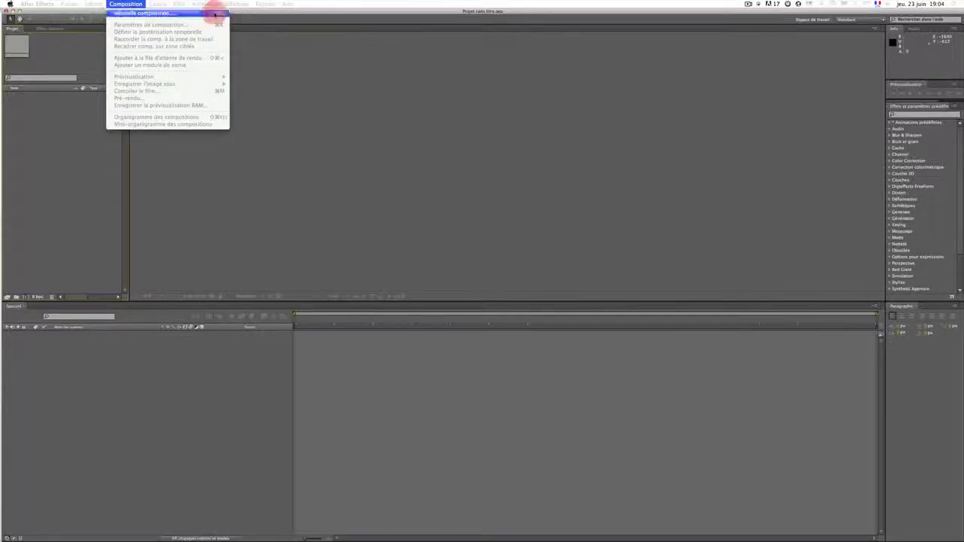
pyautogui.click(214, 32)
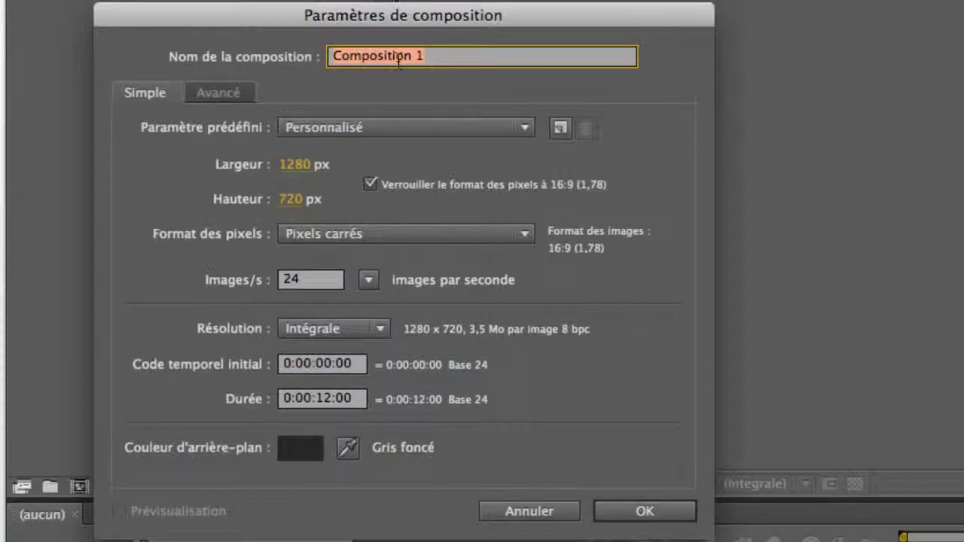
pyautogui.write('test')
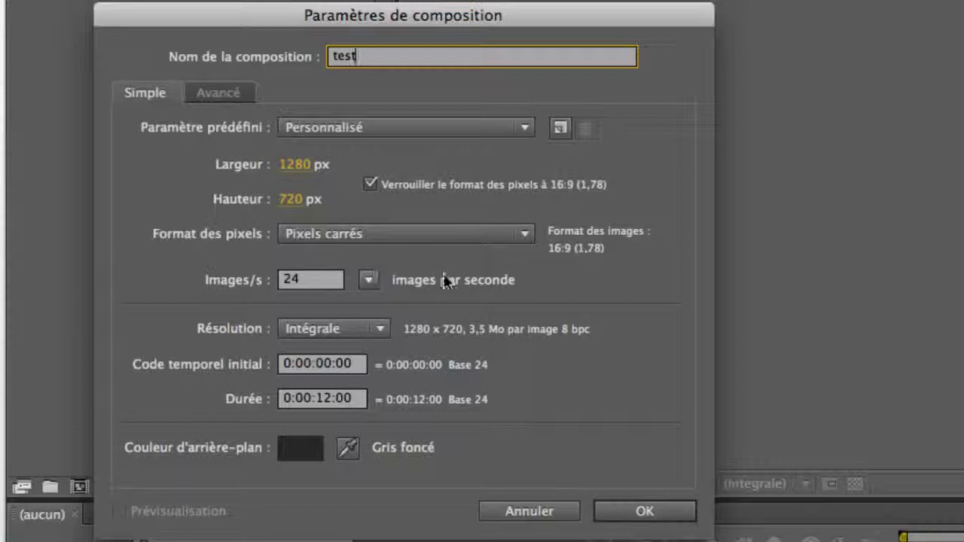
pyautogui.doubleClick(324, 400)
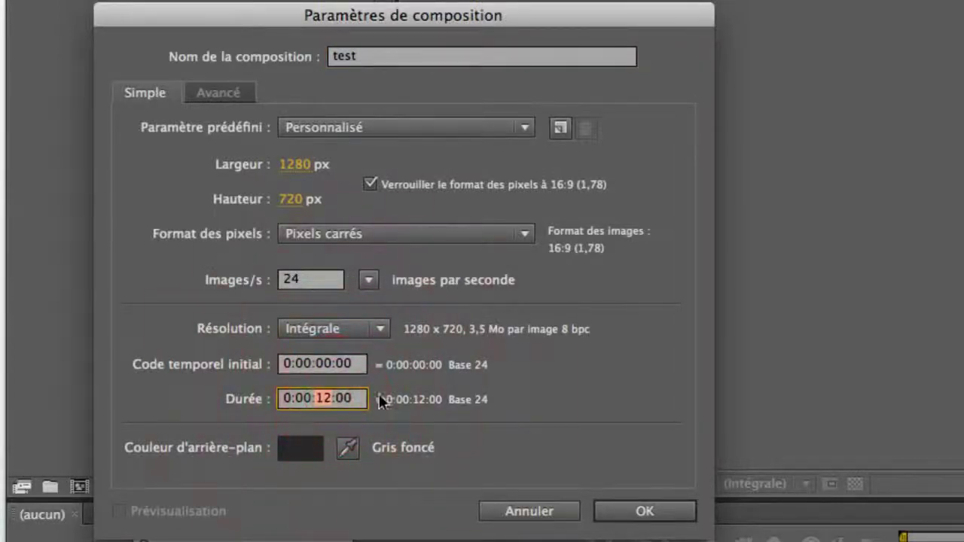
pyautogui.write('07')
pyautogui.click(468, 394)
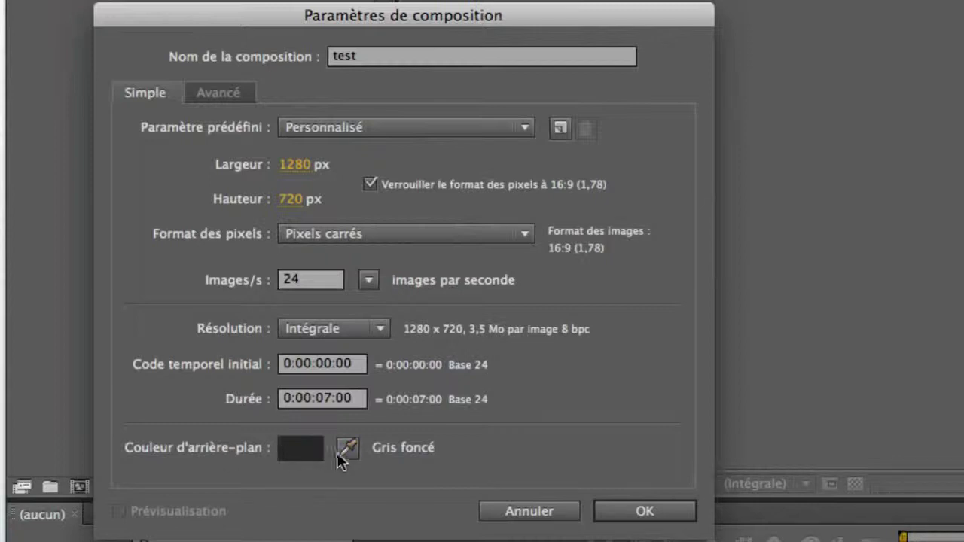
pyautogui.click(624, 513)
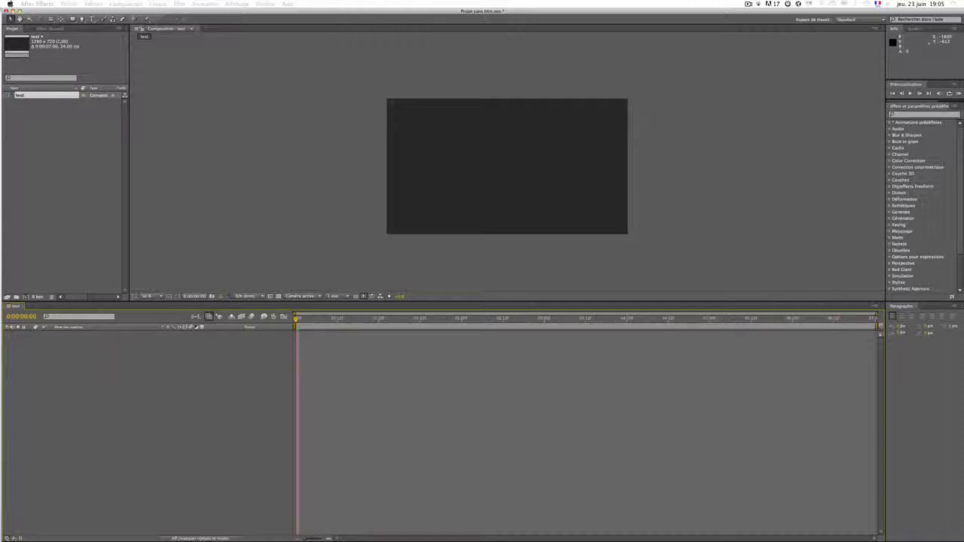
pyautogui.rightClick(65, 351)
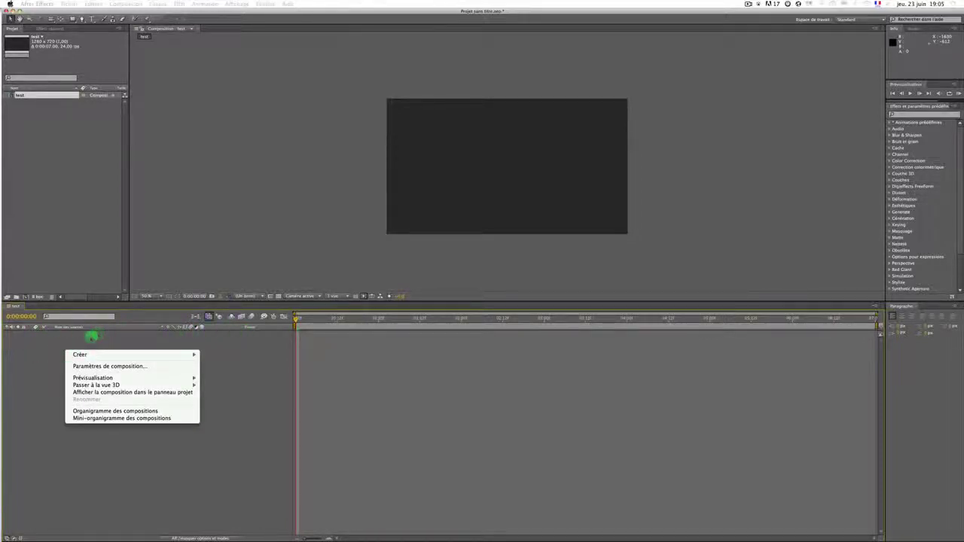
pyautogui.moveTo(79, 354)
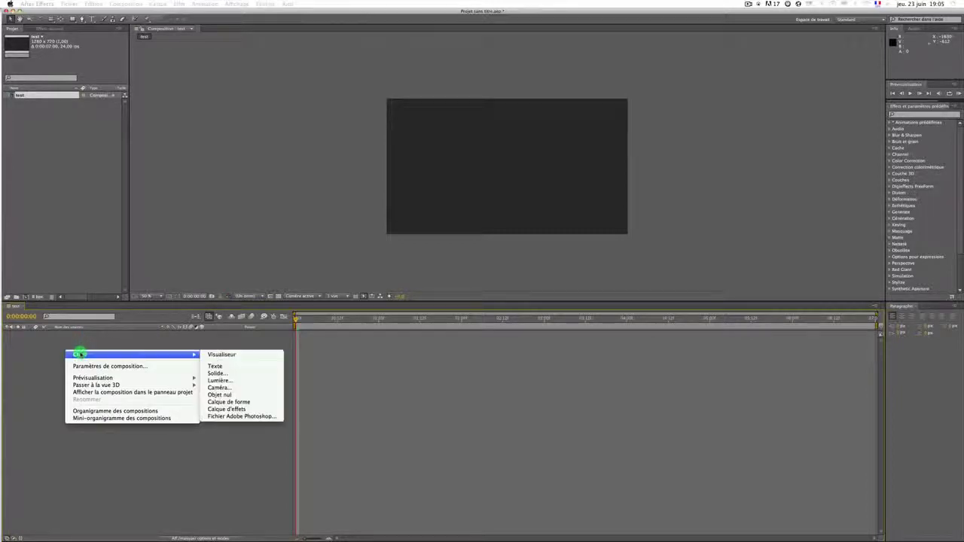
pyautogui.click(251, 346)
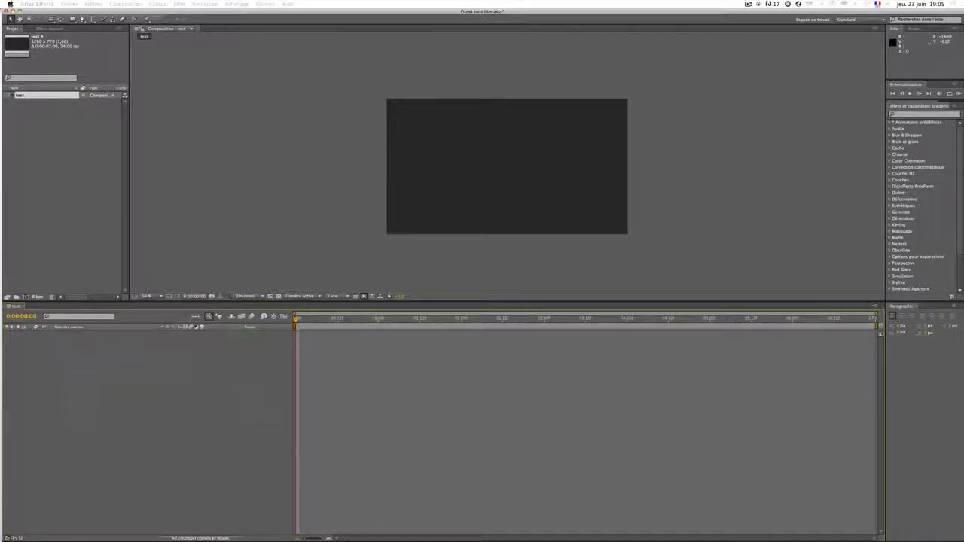
# - Start a new solid layer named couleur and match its size to the composition
pyautogui.click(156, 4)
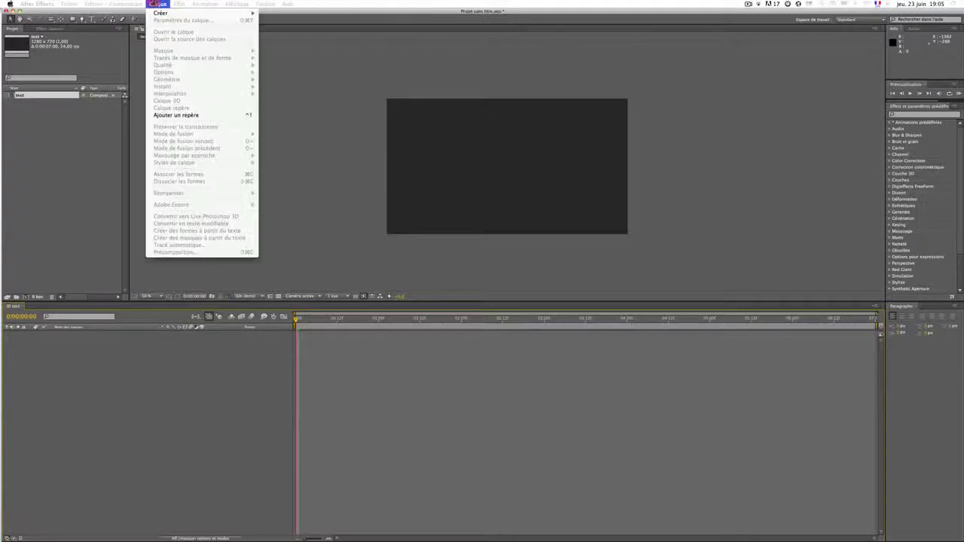
pyautogui.moveTo(162, 13)
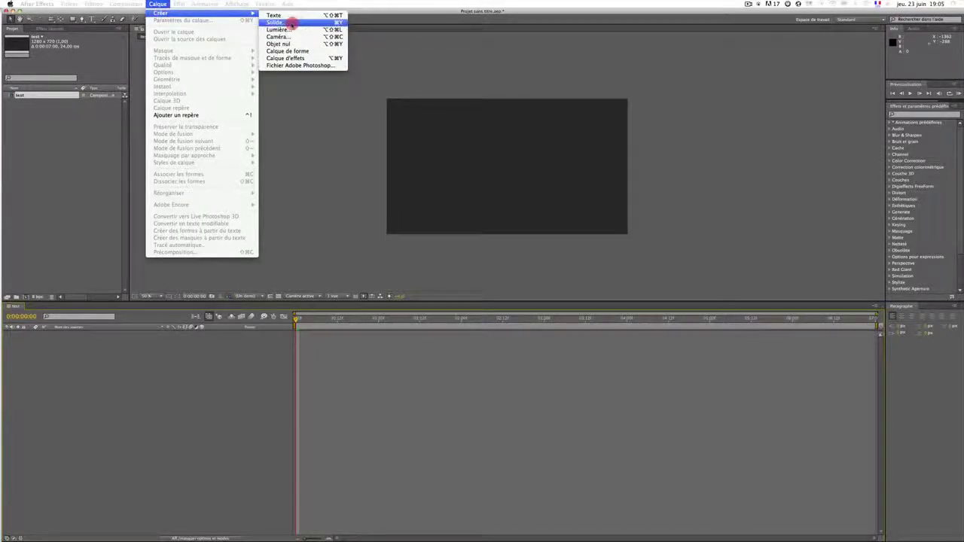
pyautogui.click(143, 360)
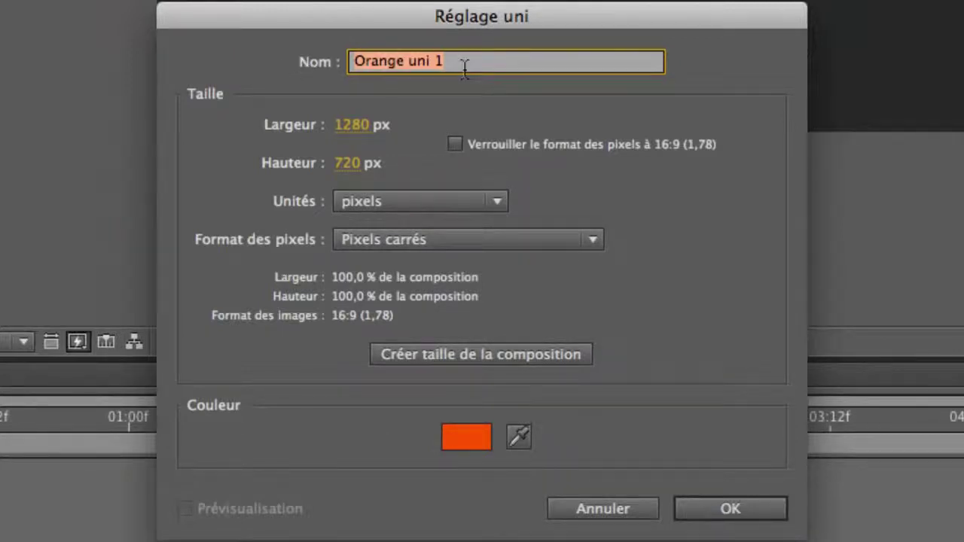
pyautogui.write('couleur')
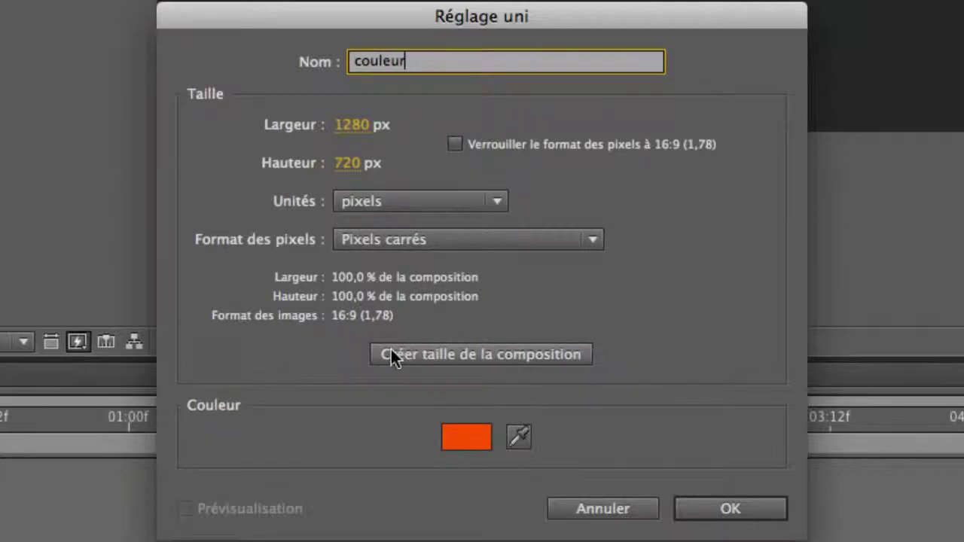
pyautogui.click(531, 357)
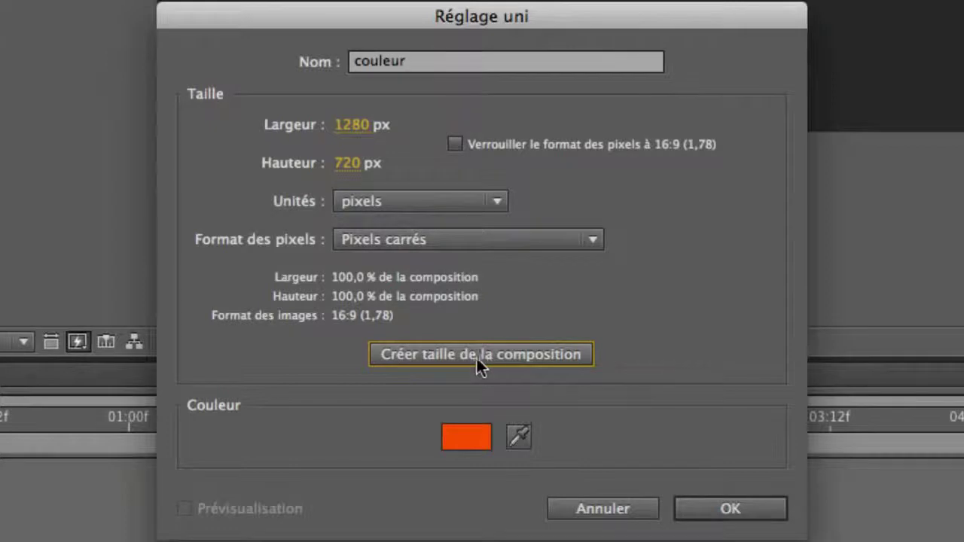
# - Set the solid's color to yellow FFE400 and add the layer to the composition
pyautogui.click(465, 448)
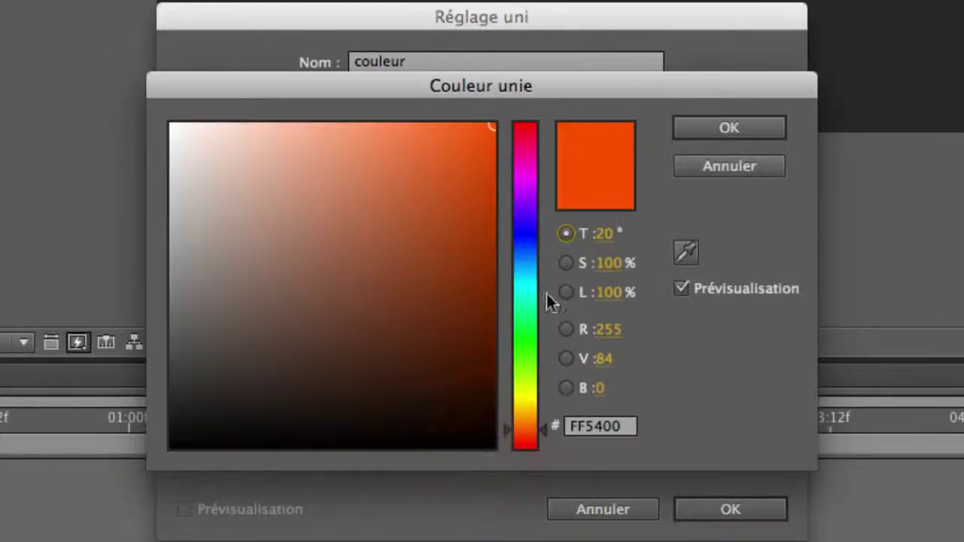
pyautogui.moveTo(517, 333); pyautogui.dragTo(526, 397)
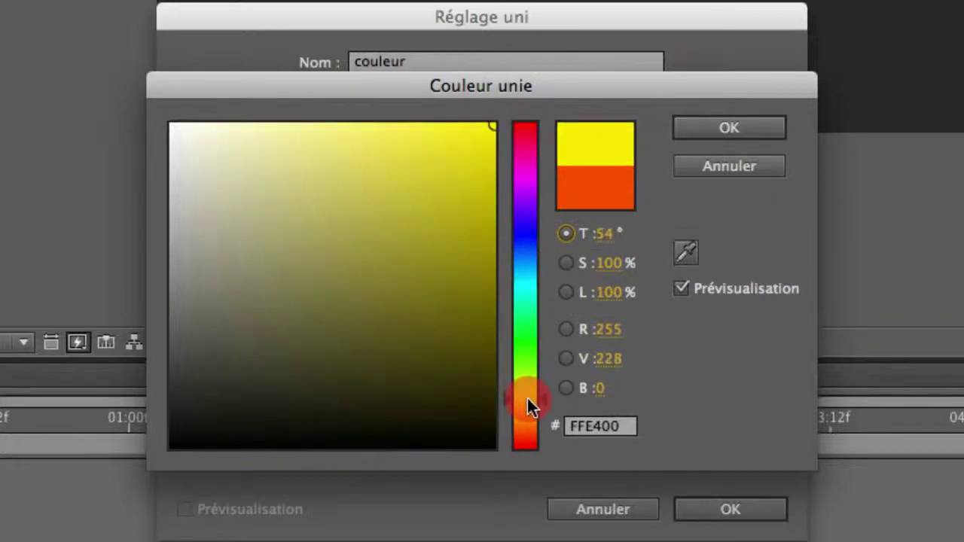
pyautogui.click(765, 128)
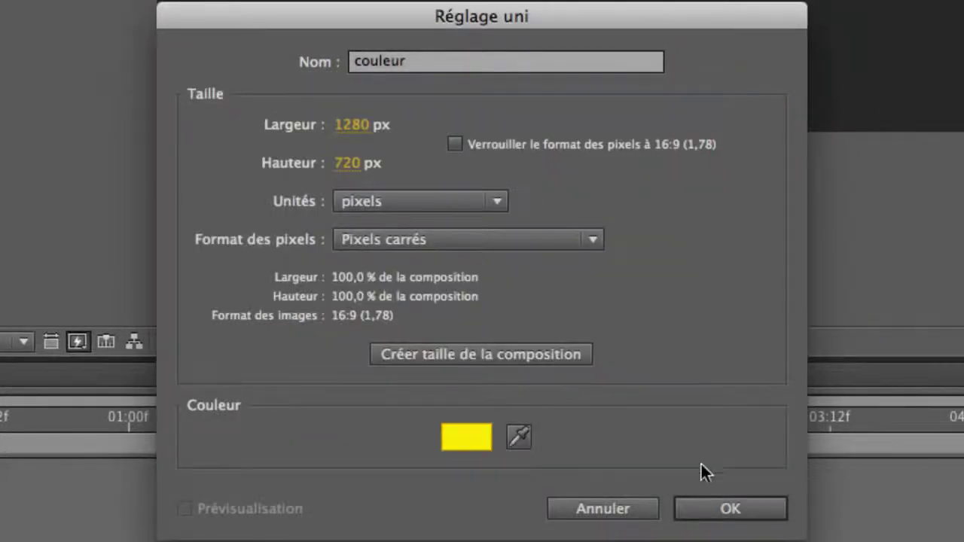
pyautogui.click(753, 517)
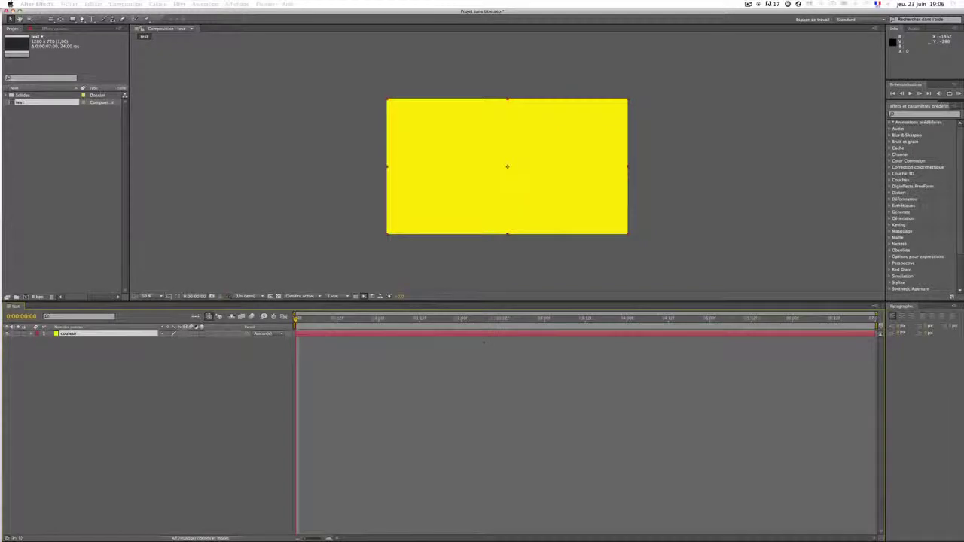
# - Start importing a file into the project and browse to the photos folder inside the Desktop folder
pyautogui.rightClick(53, 139)
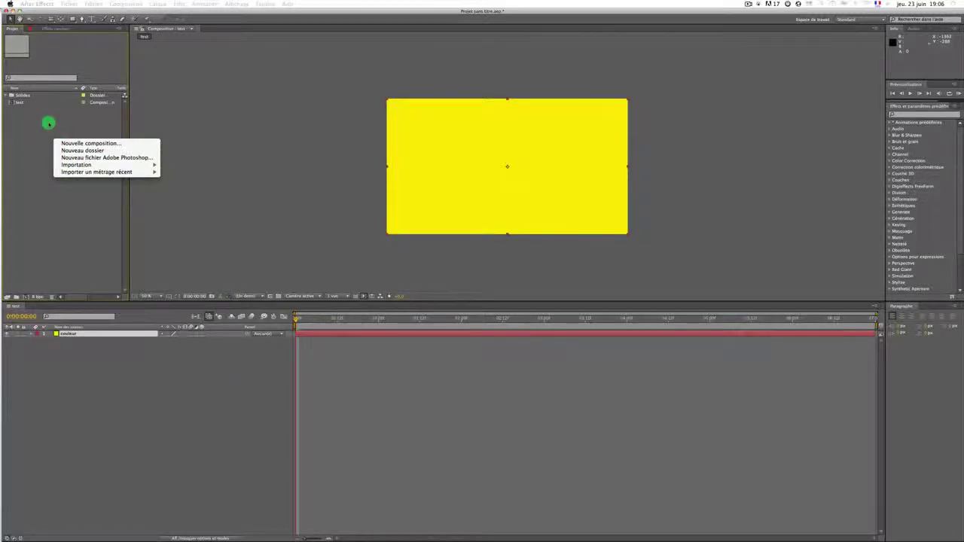
pyautogui.click(48, 122)
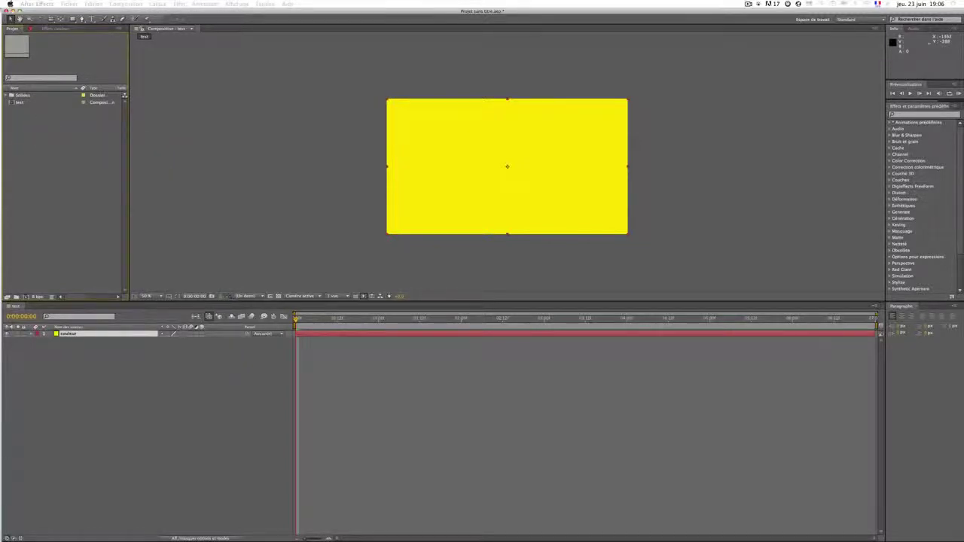
pyautogui.rightClick(33, 148)
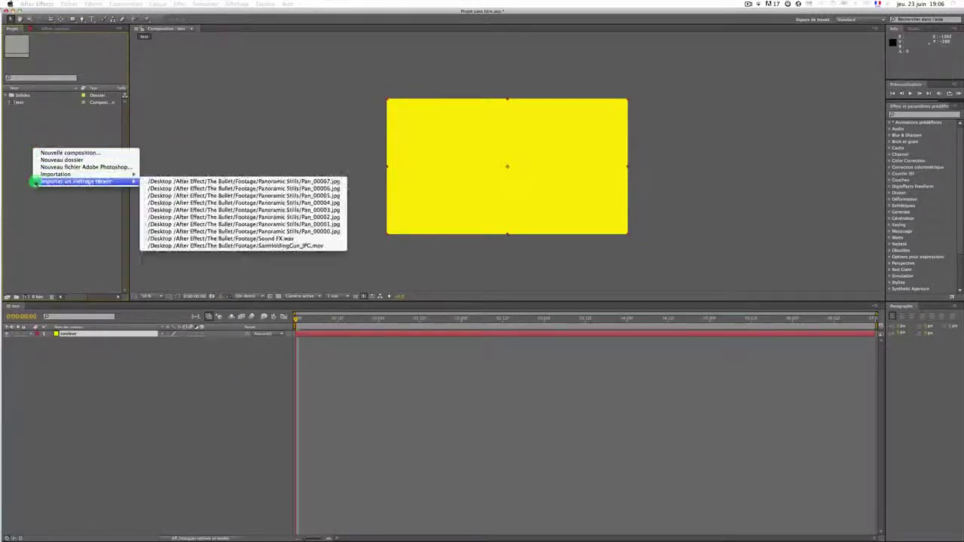
pyautogui.moveTo(43, 175)
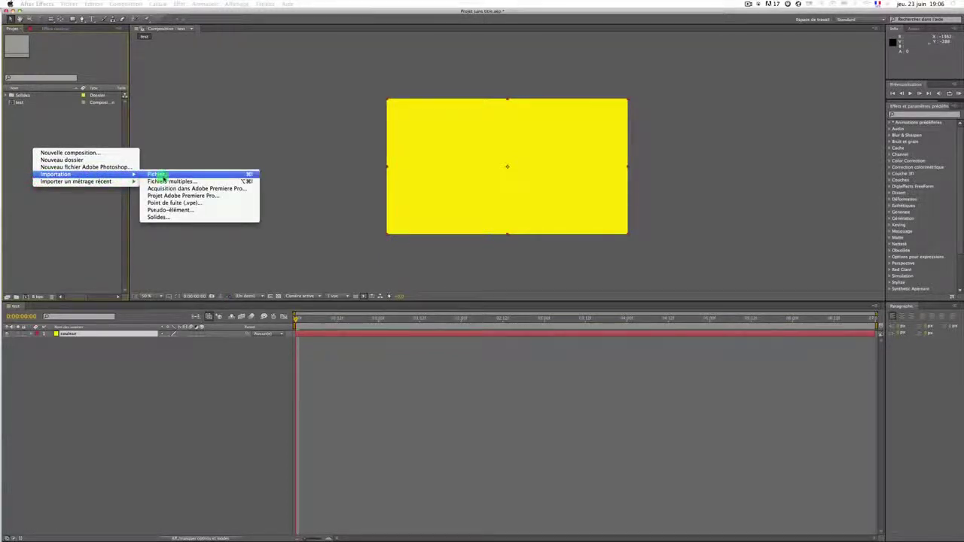
pyautogui.click(236, 178)
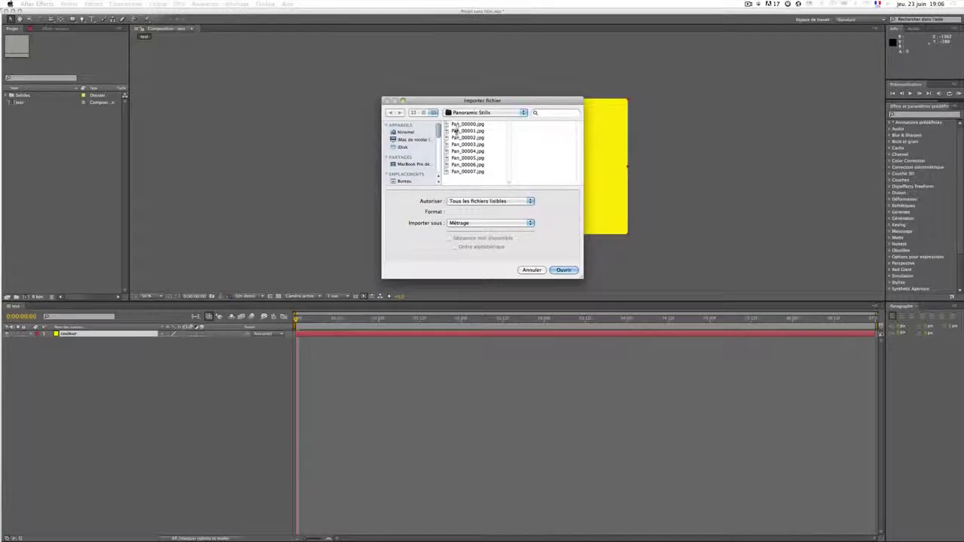
pyautogui.scroll(-3, 405, 174)
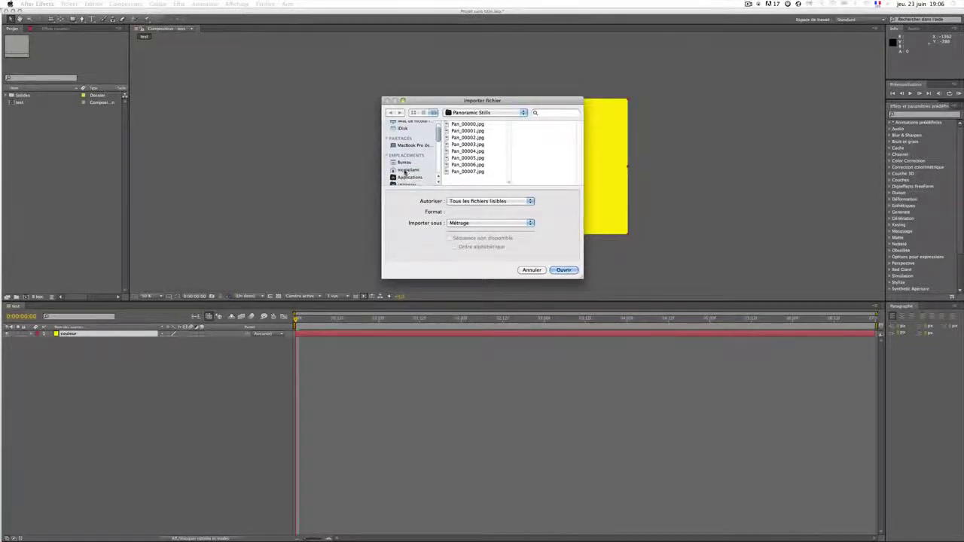
pyautogui.scroll(3, 405, 124)
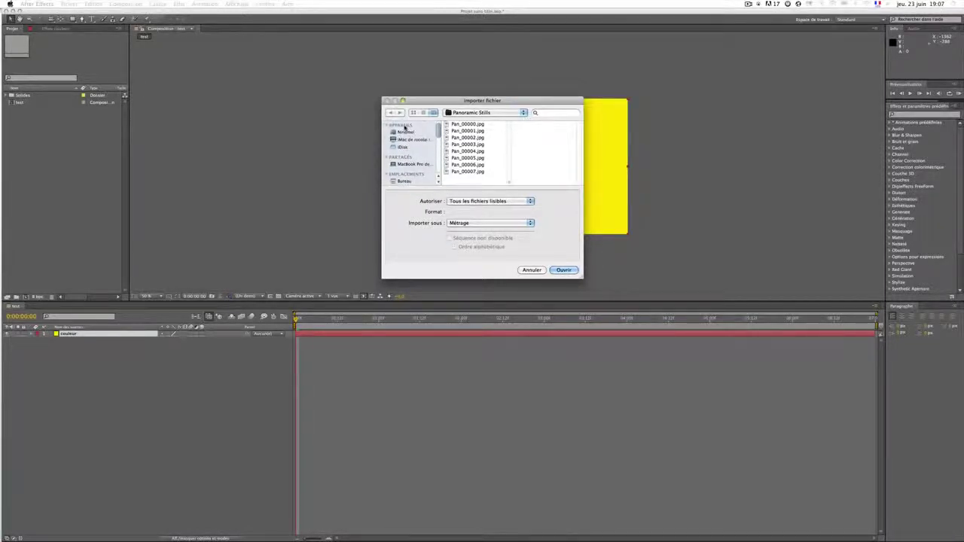
pyautogui.click(406, 132)
pyautogui.click(455, 144)
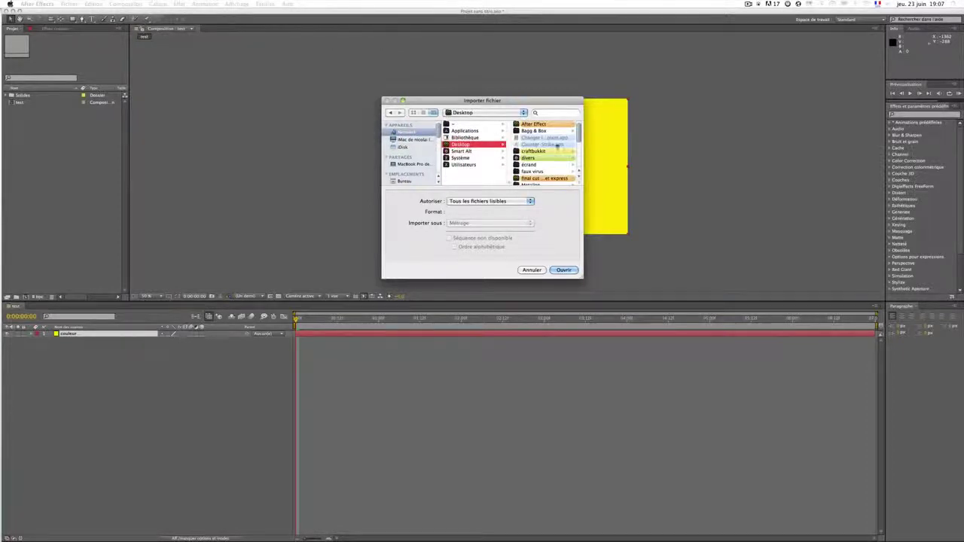
pyautogui.moveTo(581, 278); pyautogui.dragTo(686, 312)
pyautogui.scroll(-3, 533, 128)
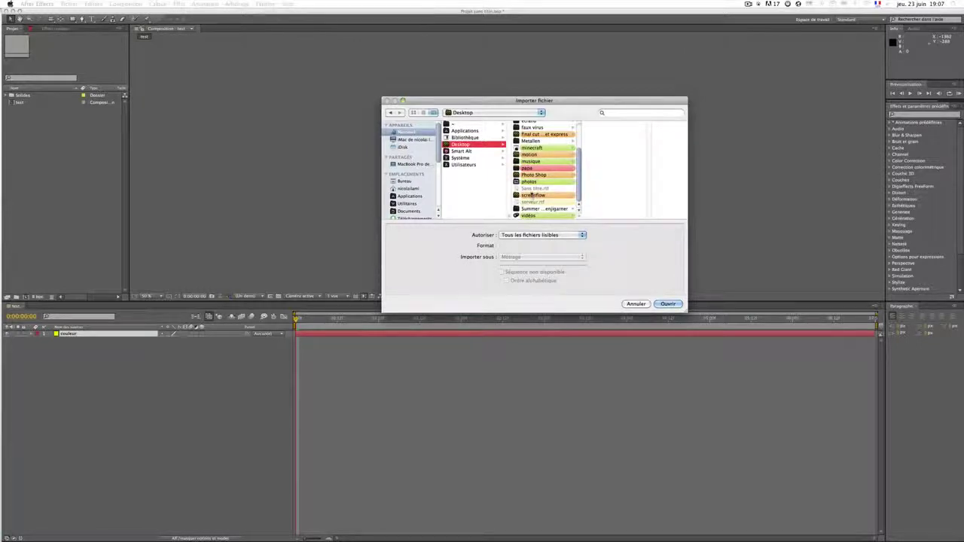
pyautogui.click(529, 181)
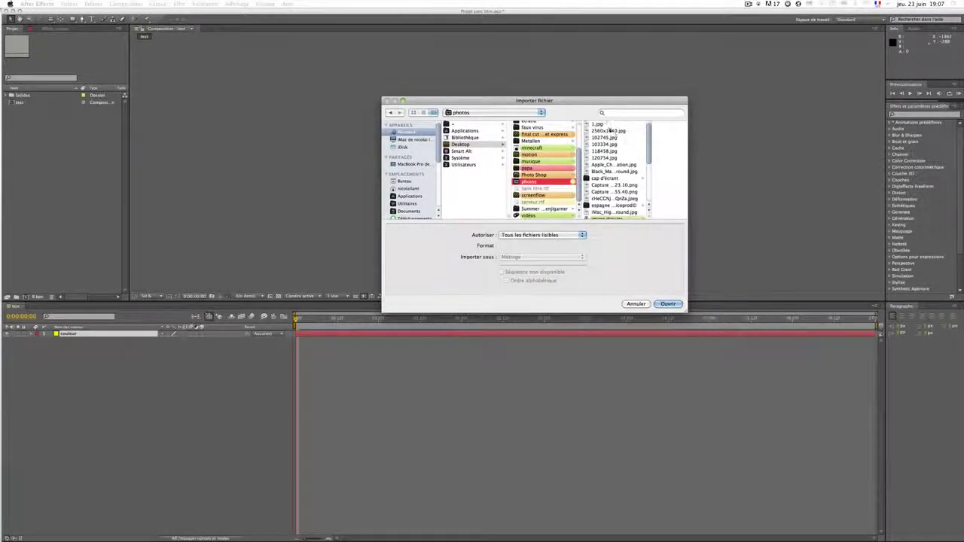
# - Preview the first images in the folder, import 103334.jpg and select it in the project
pyautogui.click(606, 124)
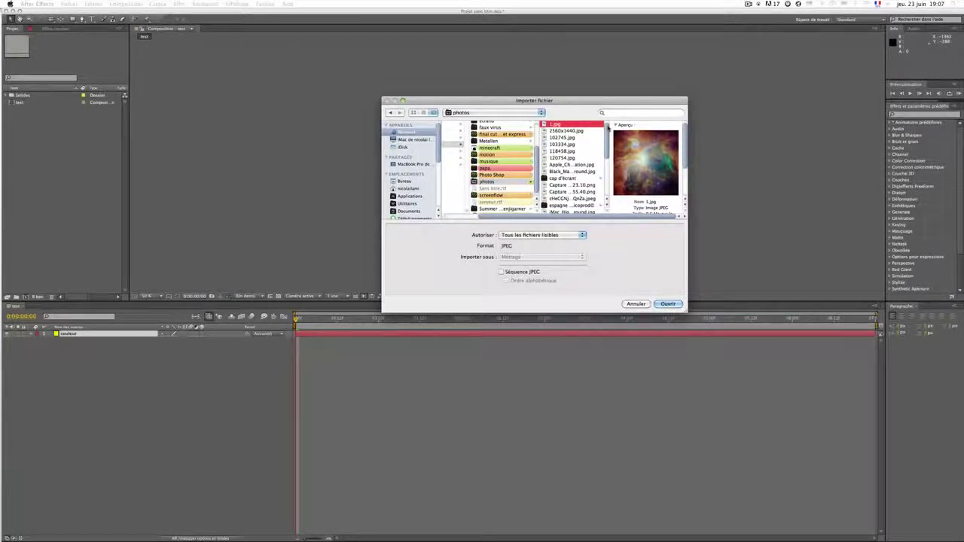
pyautogui.press('Down')
pyautogui.press('Down')
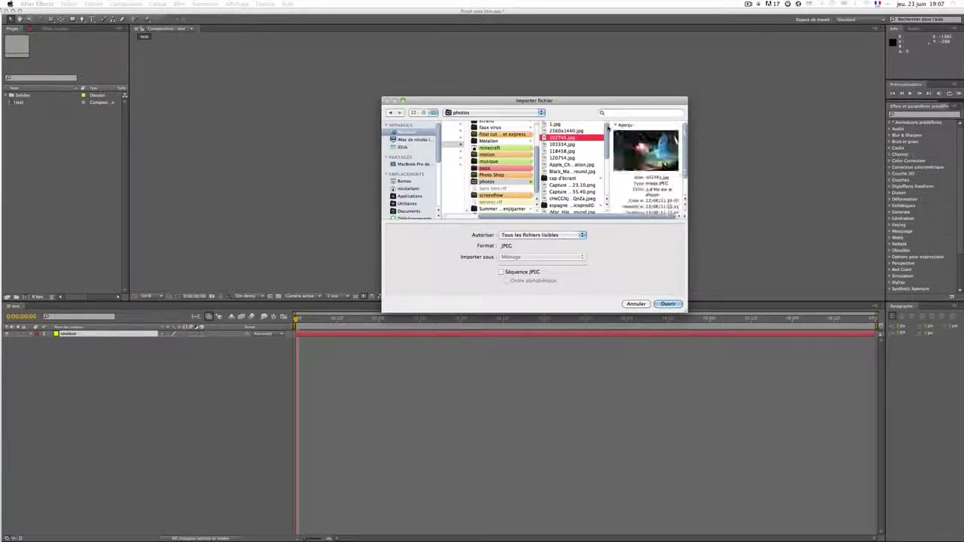
pyautogui.press('Down')
pyautogui.press('Down')
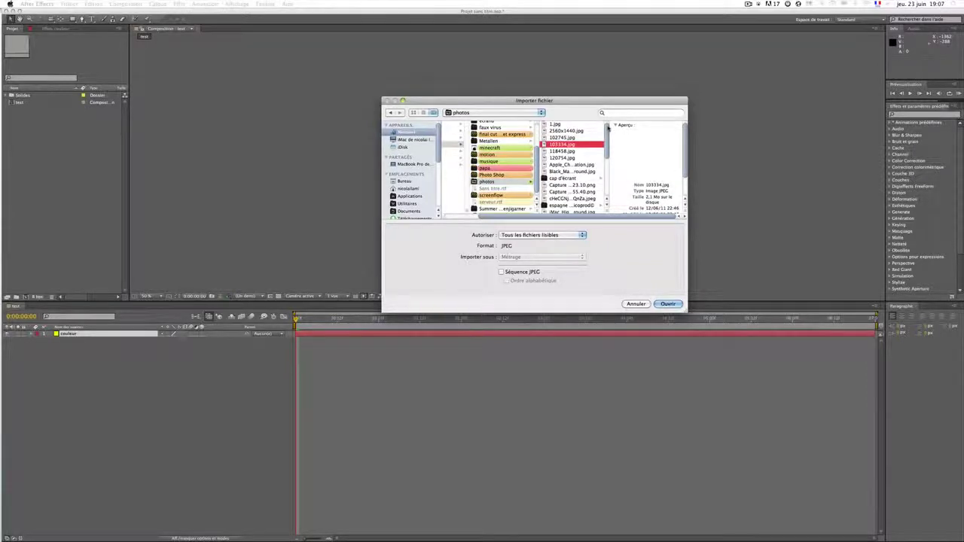
pyautogui.press('Up')
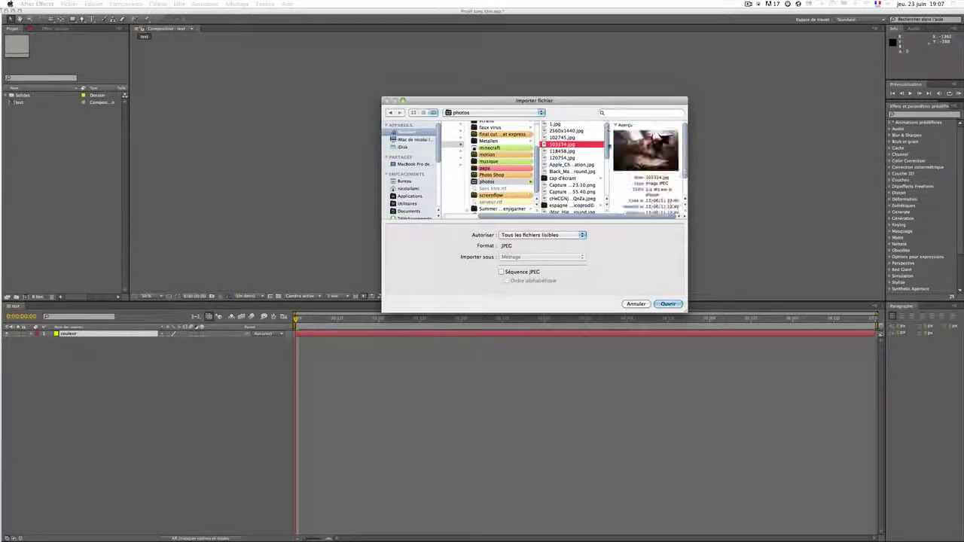
pyautogui.click(668, 304)
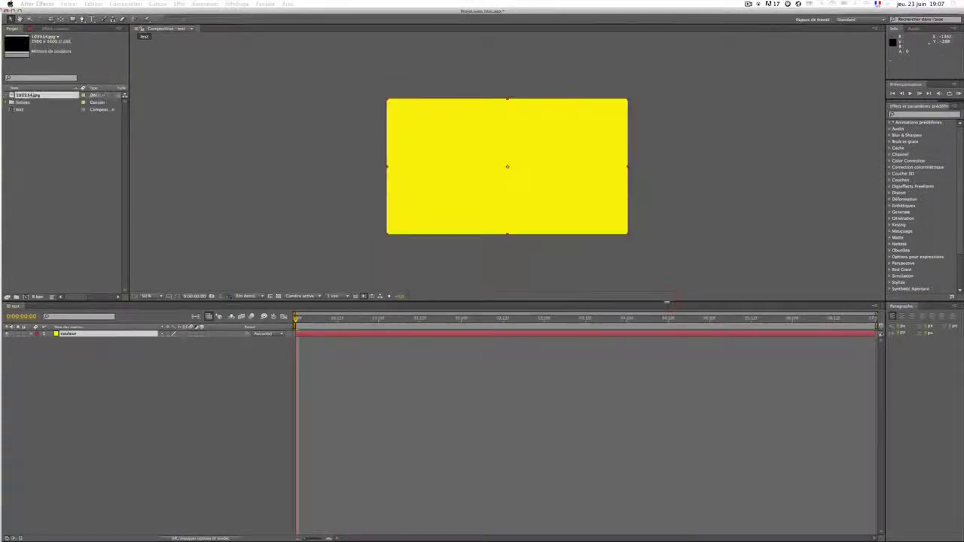
pyautogui.moveTo(28, 96)
pyautogui.mouseDown()
pyautogui.moveTo(487, 146)
pyautogui.moveTo(505, 168)
pyautogui.moveTo(66, 93)
pyautogui.moveTo(24, 96)
pyautogui.mouseUp()
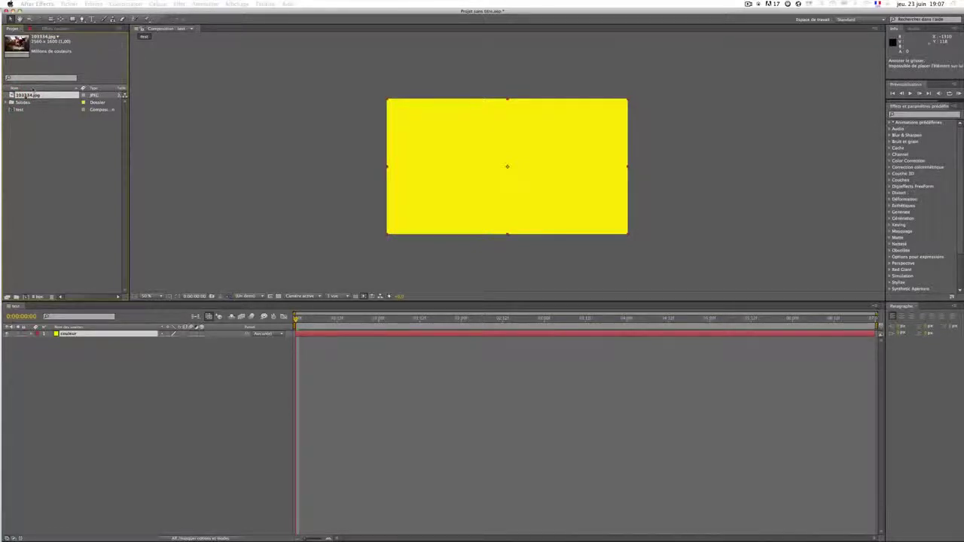
# - Add 103334.jpg to the composition above the couleur layer and enlarge it to about 118% by 104%
pyautogui.moveTo(29, 95); pyautogui.dragTo(510, 167)
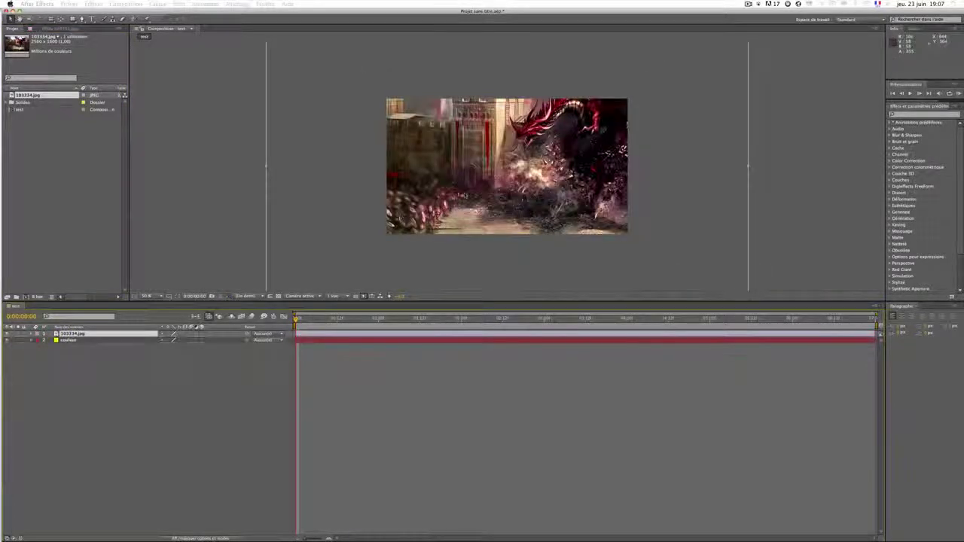
pyautogui.scroll(-1, 507, 166)
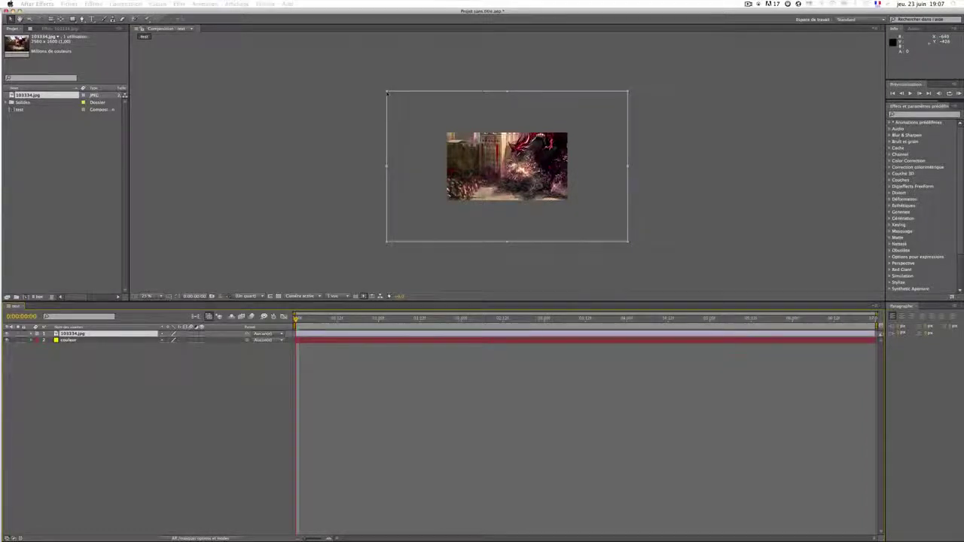
pyautogui.moveTo(387, 92); pyautogui.dragTo(365, 89)
pyautogui.scroll(4, 511, 180)
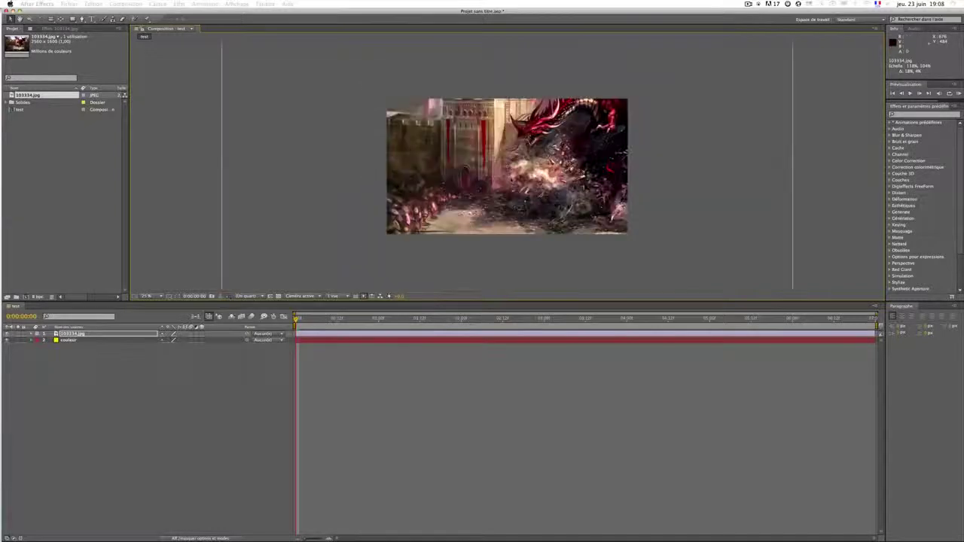
# - Scale the 103334.jpg layer down to about 52% by 48% so it just covers the composition frame
pyautogui.scroll(-4, 509, 180)
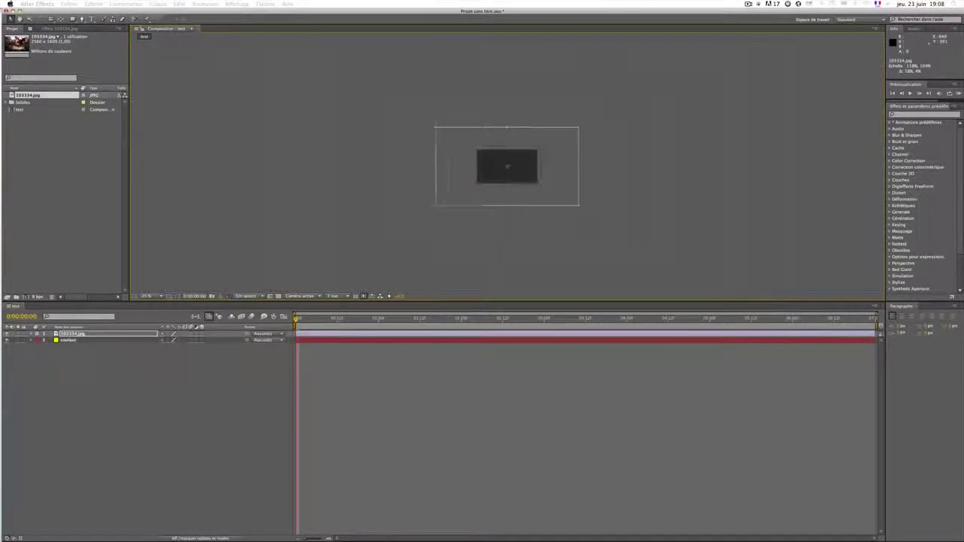
pyautogui.scroll(1, 509, 179)
pyautogui.scroll(-2, 508, 166)
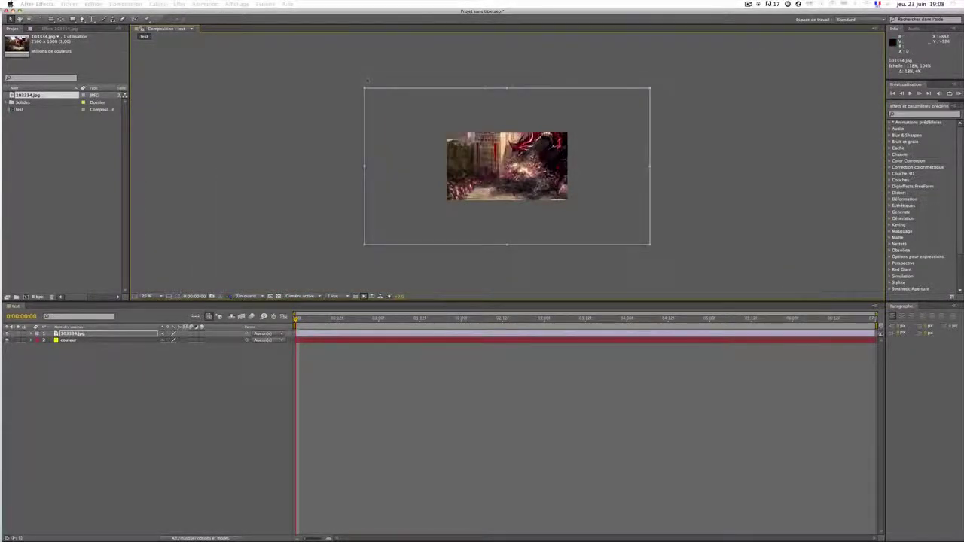
pyautogui.moveTo(365, 89); pyautogui.dragTo(445, 132)
pyautogui.scroll(2, 477, 149)
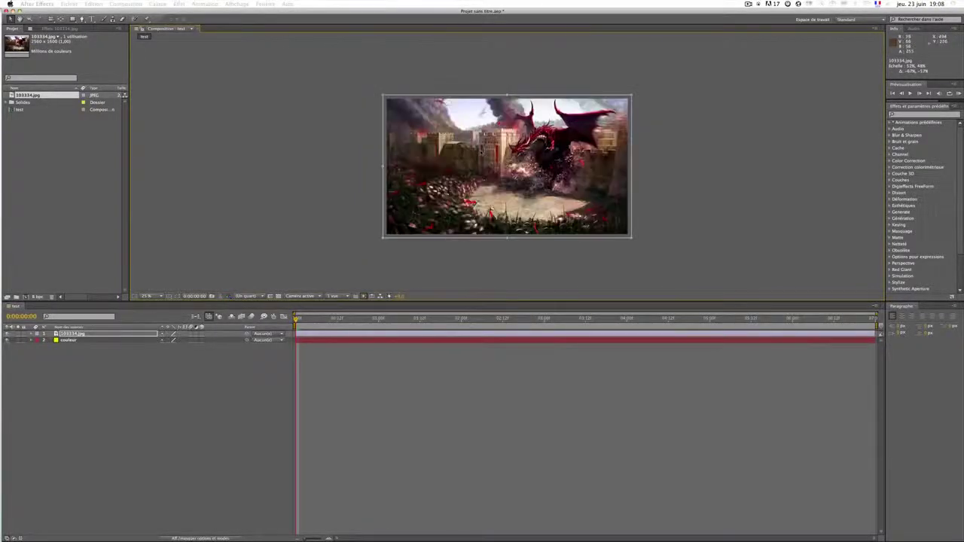
pyautogui.scroll(-1, 475, 148)
# - Practise reordering the two layers, ending with couleur above 103334.jpg, and hide the couleur layer
pyautogui.click(74, 341)
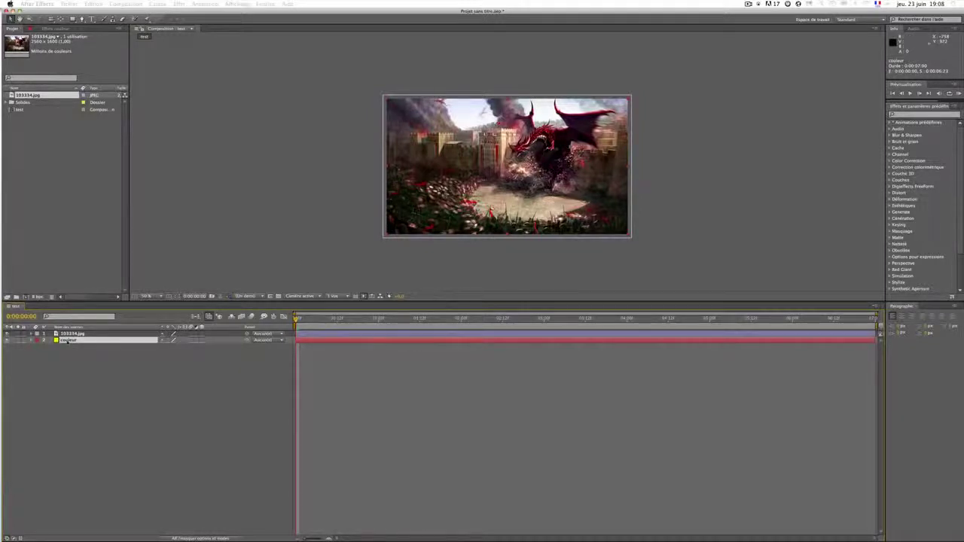
pyautogui.click(119, 334)
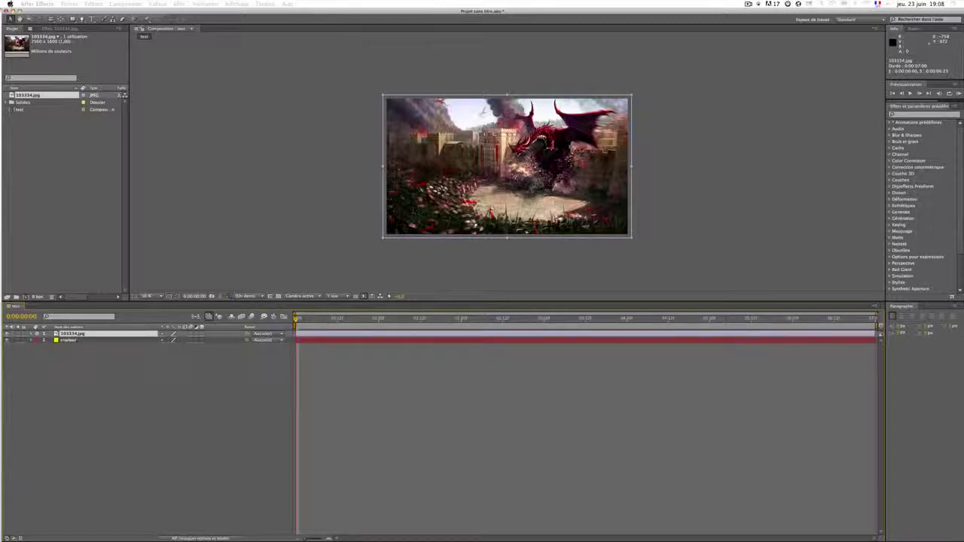
pyautogui.click(66, 340)
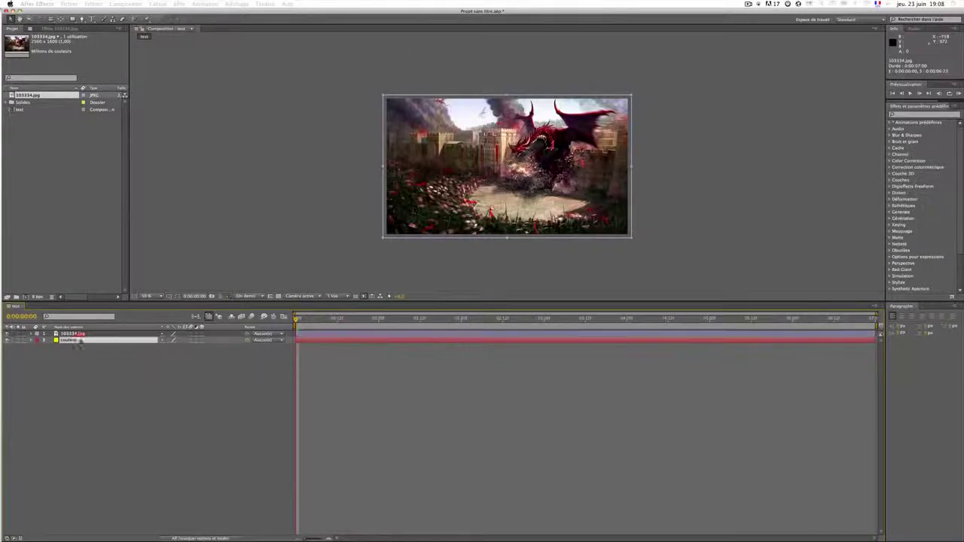
pyautogui.moveTo(64, 329); pyautogui.dragTo(75, 334)
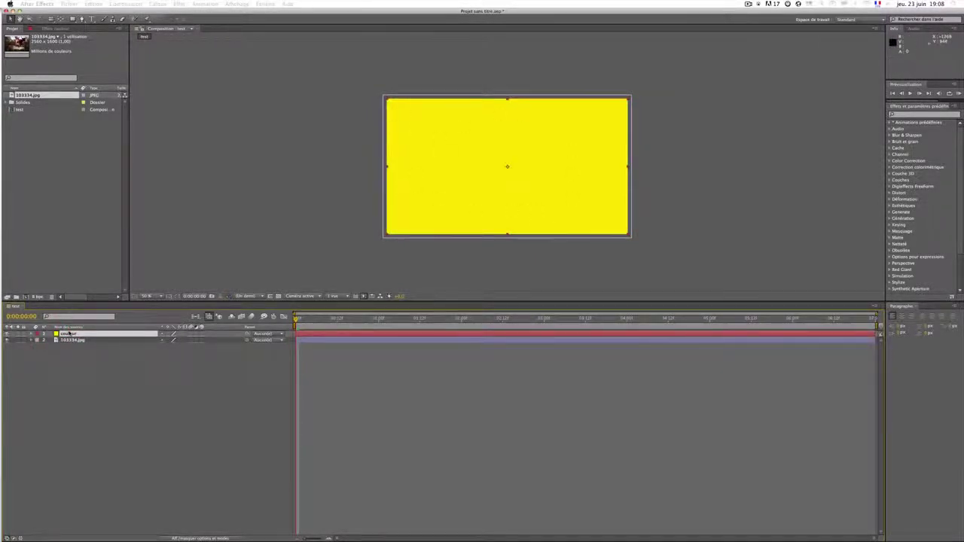
pyautogui.moveTo(68, 332); pyautogui.dragTo(68, 345)
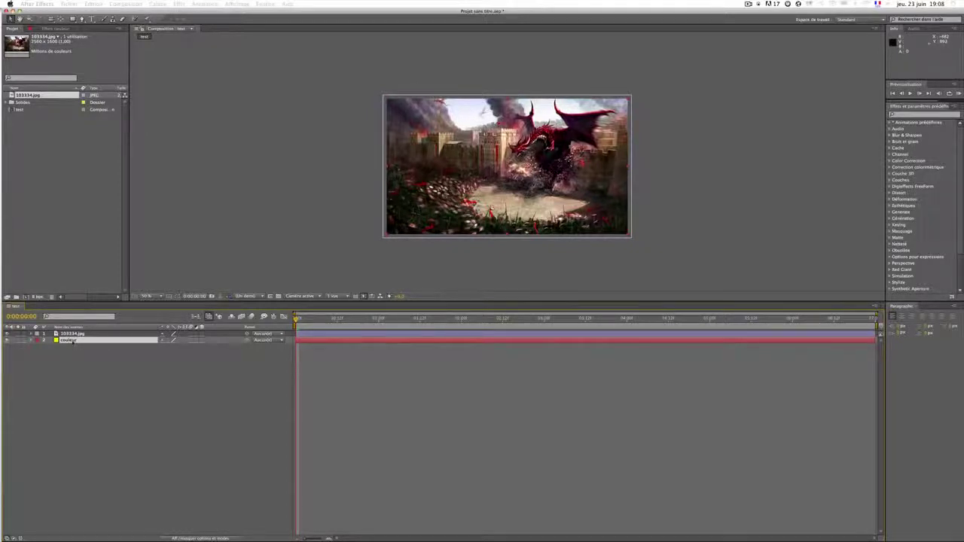
pyautogui.moveTo(68, 339); pyautogui.dragTo(68, 333)
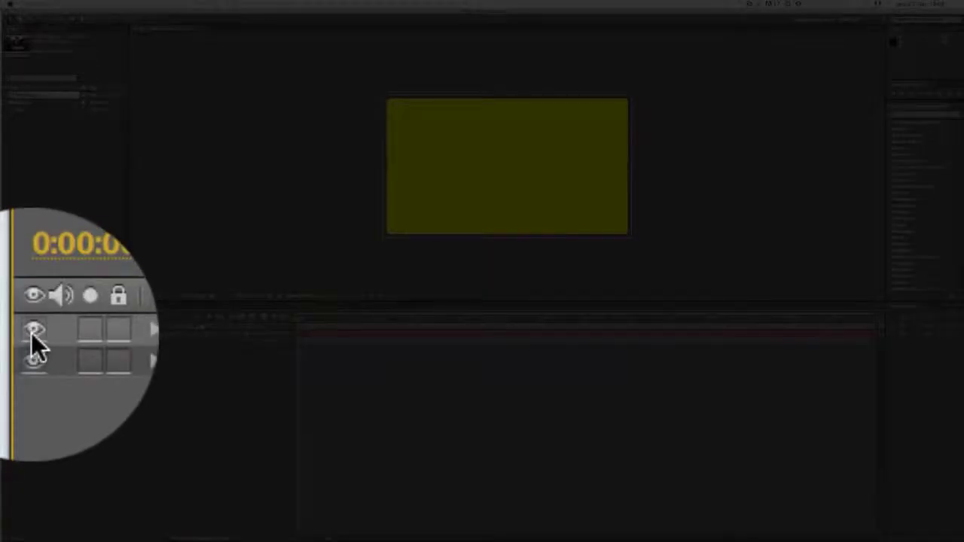
pyautogui.click(7, 333)
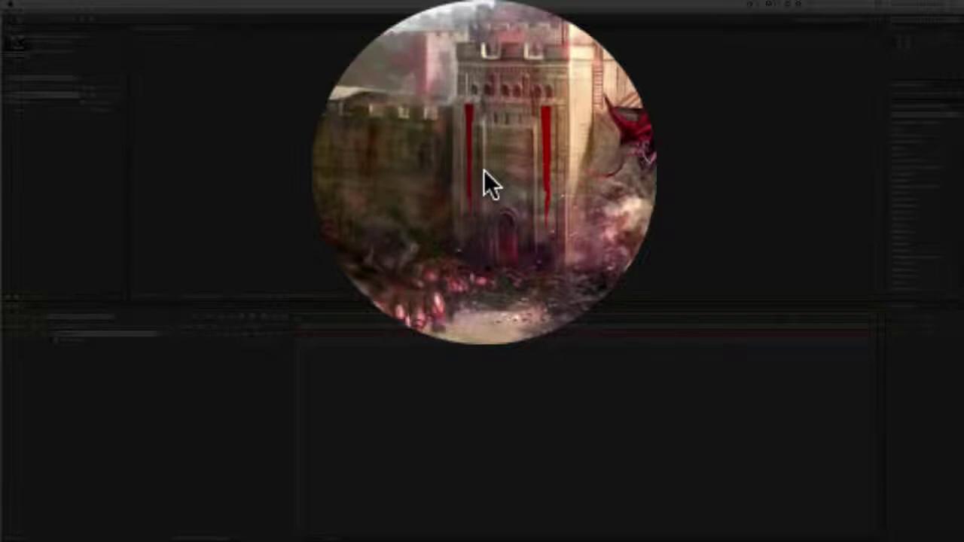
# - Try the Hand tool and the Rotation tool on the image layer, and undo the slight rotation
pyautogui.press('h')
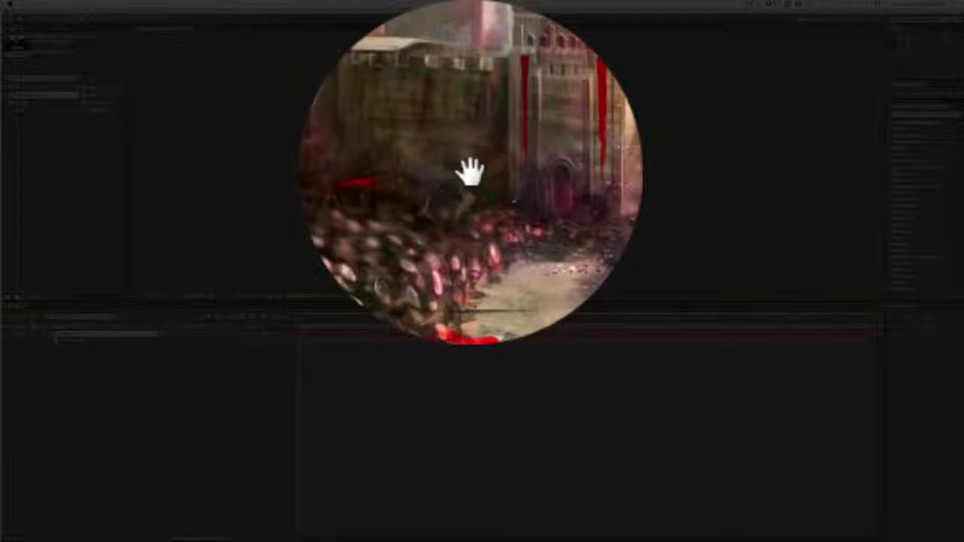
pyautogui.press('w')
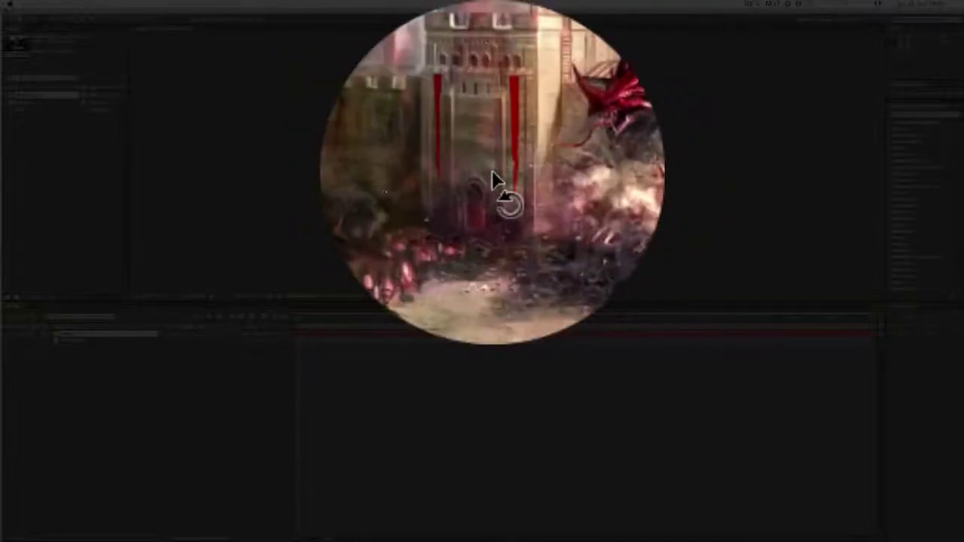
pyautogui.moveTo(492, 170); pyautogui.dragTo(463, 161)
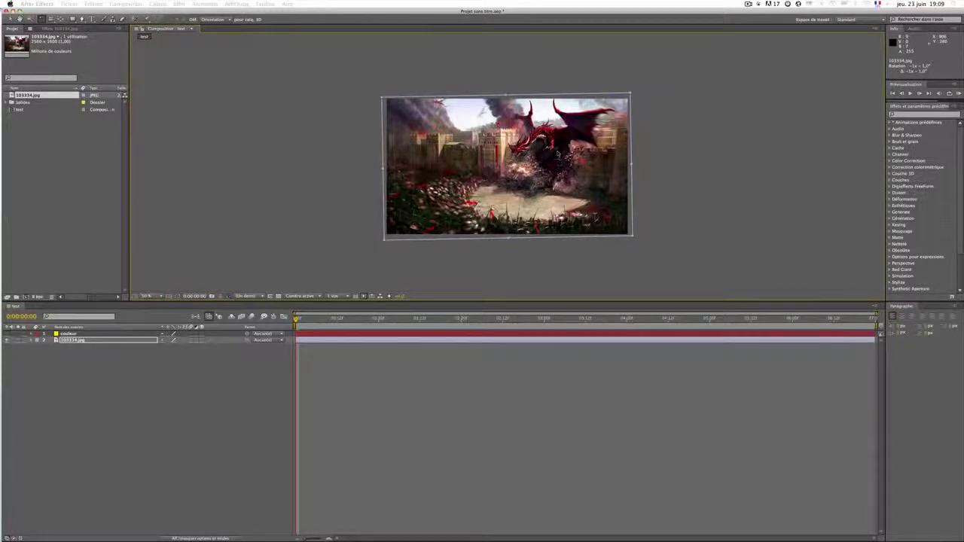
pyautogui.press('super+z')
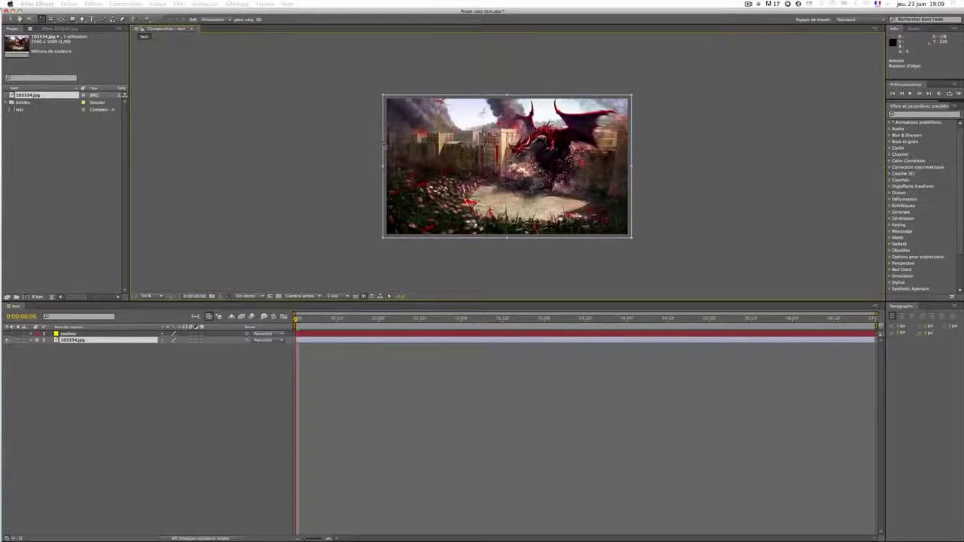
# - Start a Pen mask at the upper left edge of the sandy ground and curve it down to the red ribbon
pyautogui.press('g')
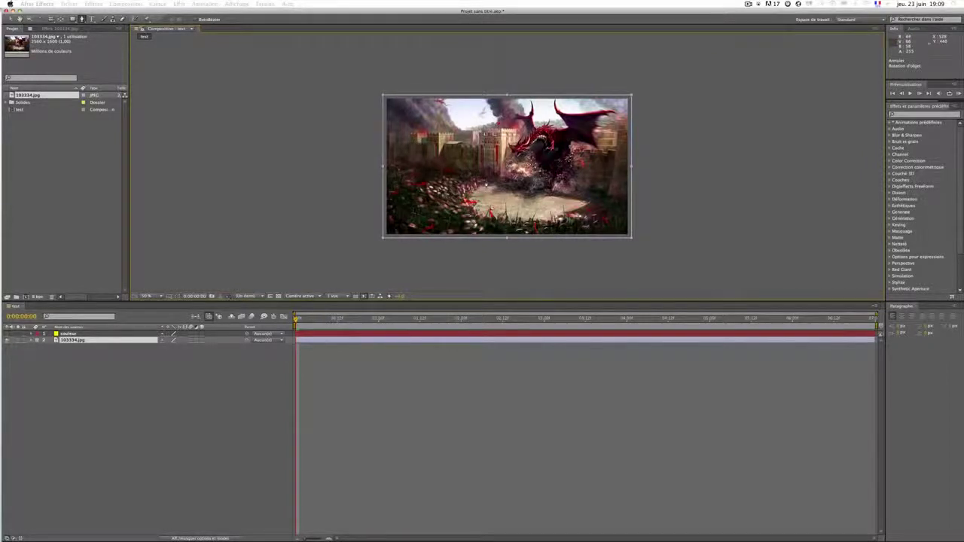
pyautogui.scroll(2, 486, 183)
pyautogui.press('space')
pyautogui.moveTo(474, 209); pyautogui.dragTo(547, 114)
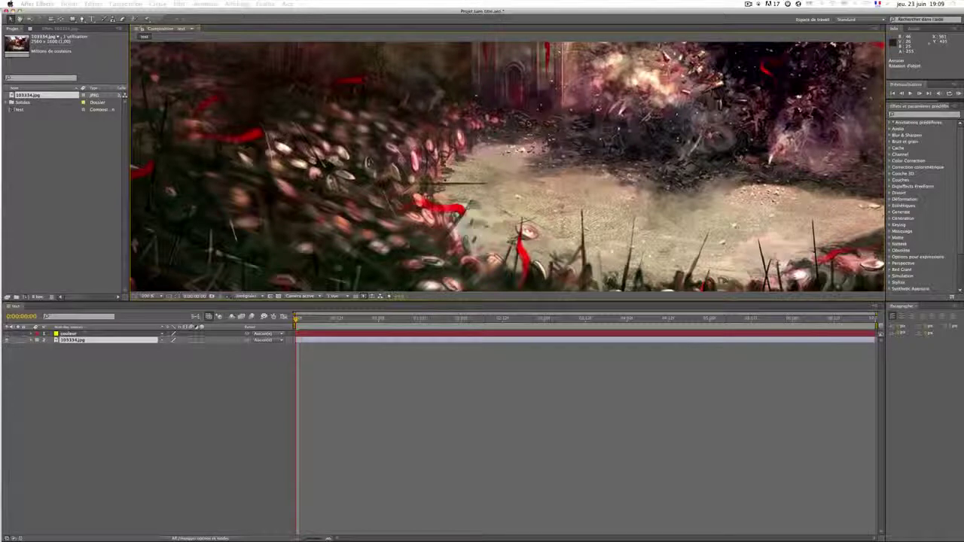
pyautogui.press('g')
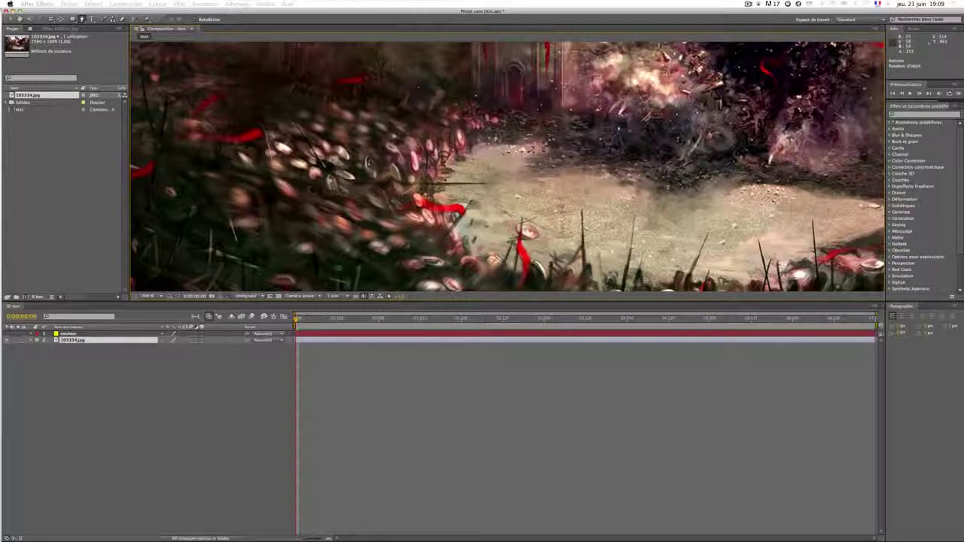
pyautogui.click(486, 138)
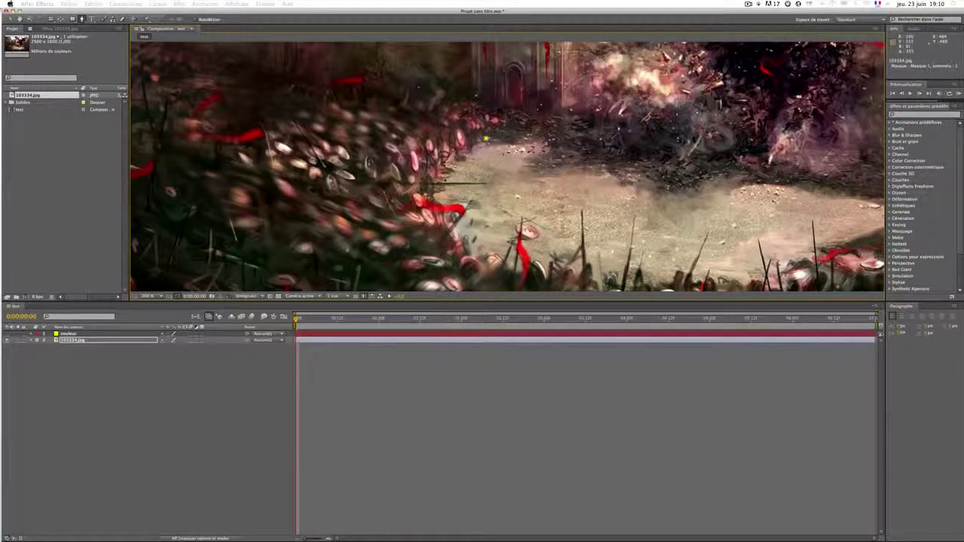
pyautogui.click(451, 162)
pyautogui.moveTo(436, 187); pyautogui.dragTo(464, 208)
# - Continue the mask outline around the dark tip beside the red ribbon and along the shields at the sand's lower left
pyautogui.click(456, 217)
pyautogui.click(473, 195)
pyautogui.click(476, 197)
pyautogui.click(456, 225)
pyautogui.click(461, 237)
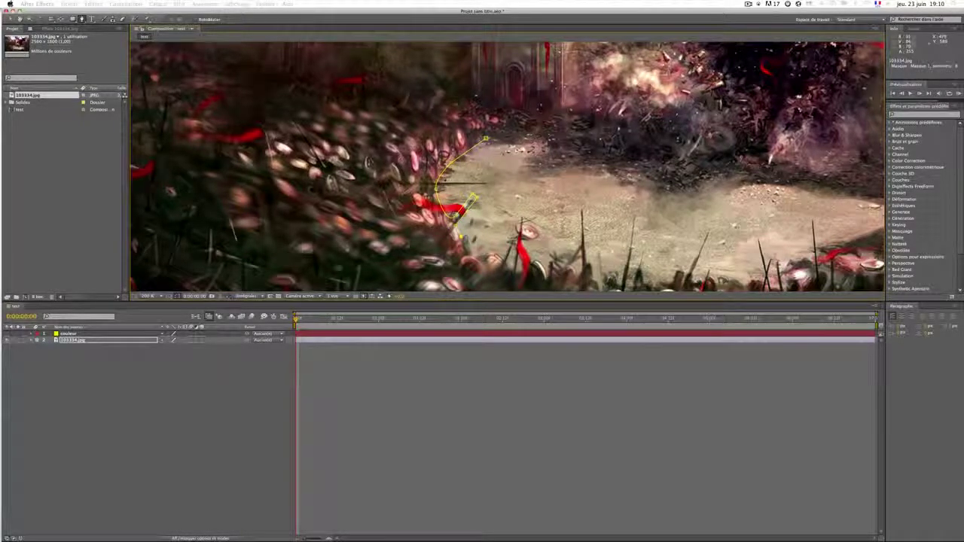
pyautogui.click(467, 234)
pyautogui.click(473, 253)
pyautogui.moveTo(491, 250); pyautogui.dragTo(504, 258)
pyautogui.click(504, 259)
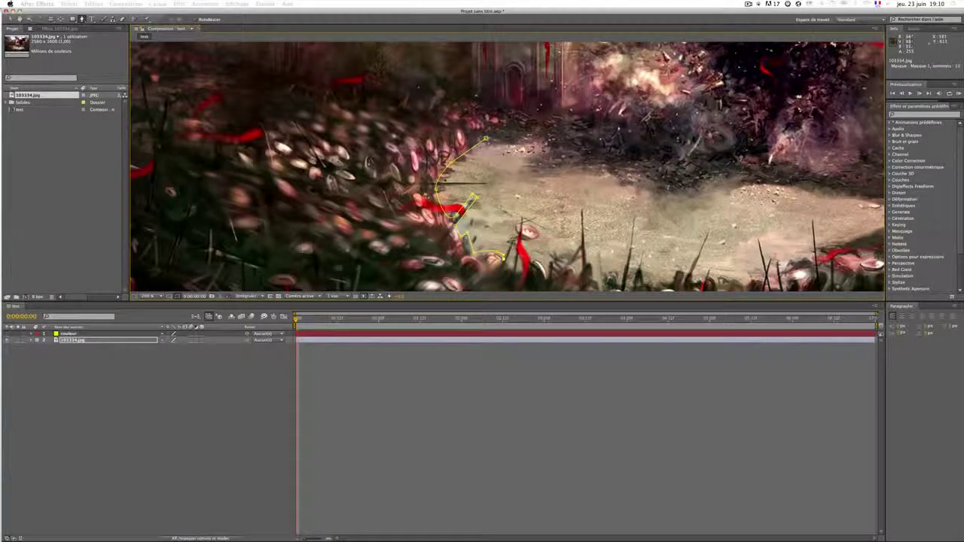
# - Outline the first small blade on the sand's lower edge with mask points, undoing the misplaced points at its base
pyautogui.click(510, 239)
pyautogui.press('super+z')
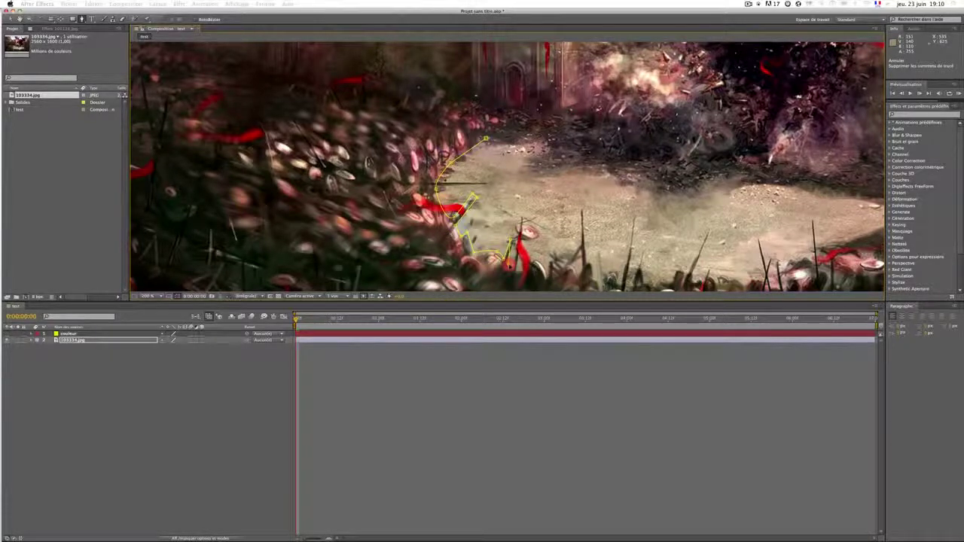
pyautogui.moveTo(507, 266)
pyautogui.mouseDown()
pyautogui.moveTo(494, 269)
pyautogui.moveTo(552, 291)
pyautogui.moveTo(608, 260)
pyautogui.moveTo(485, 294)
pyautogui.moveTo(516, 273)
pyautogui.moveTo(506, 269)
pyautogui.mouseUp()
pyautogui.click(505, 269)
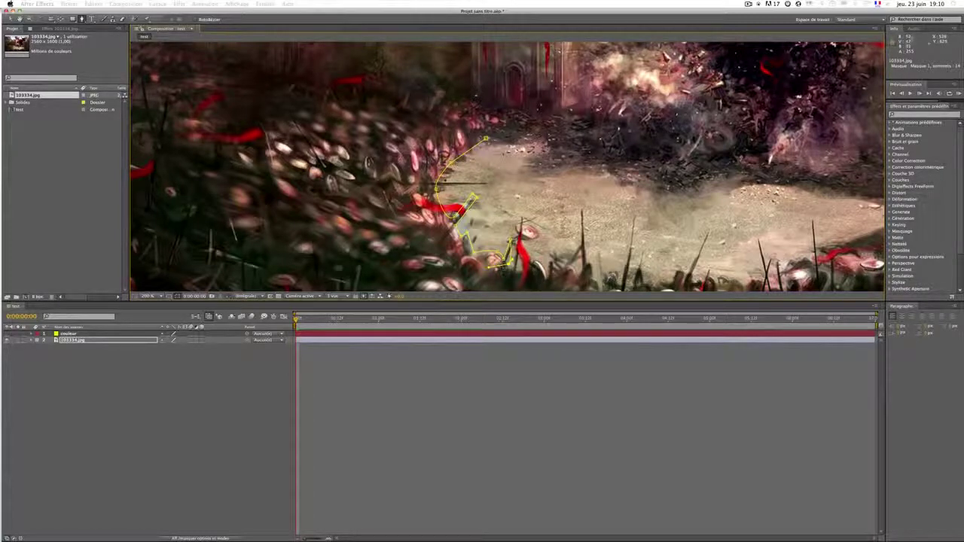
pyautogui.moveTo(491, 273); pyautogui.dragTo(513, 281)
pyautogui.press('super+z')
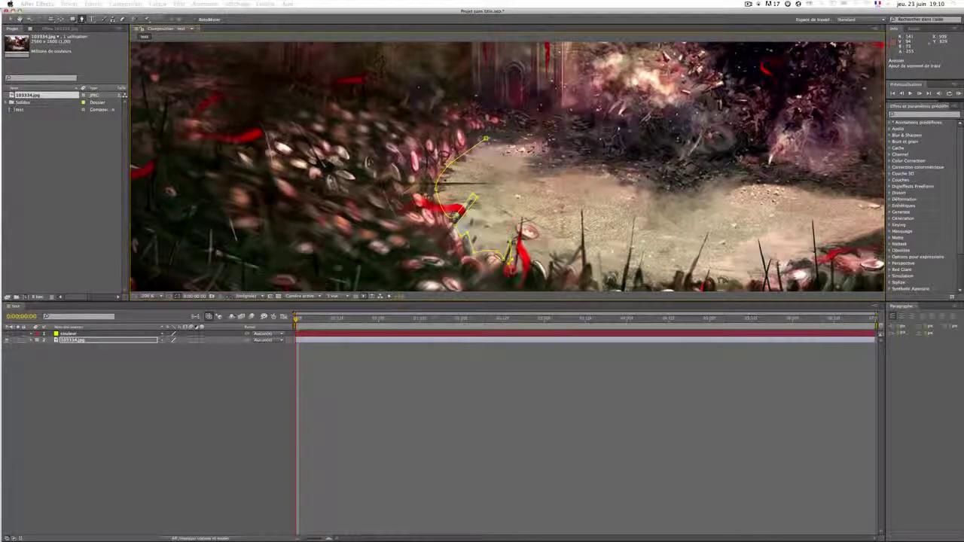
pyautogui.click(513, 267)
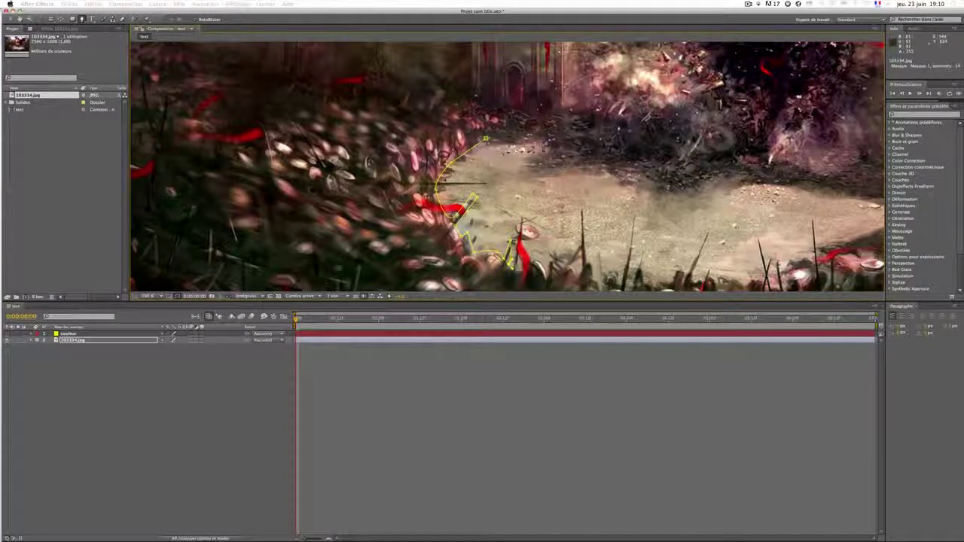
pyautogui.click(514, 267)
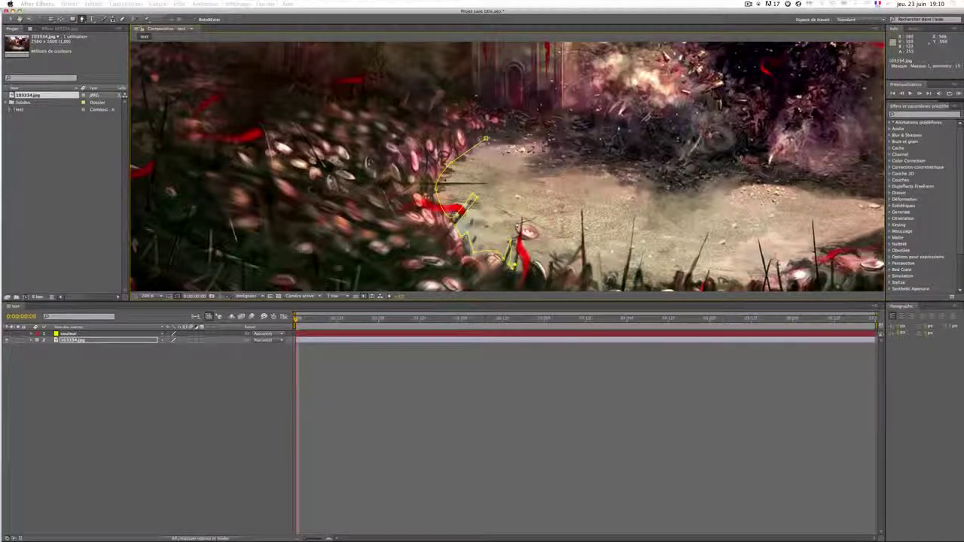
# - Extend the mask outline around the red ribbon's blade and the shields, up along the next tall blade
pyautogui.click(521, 220)
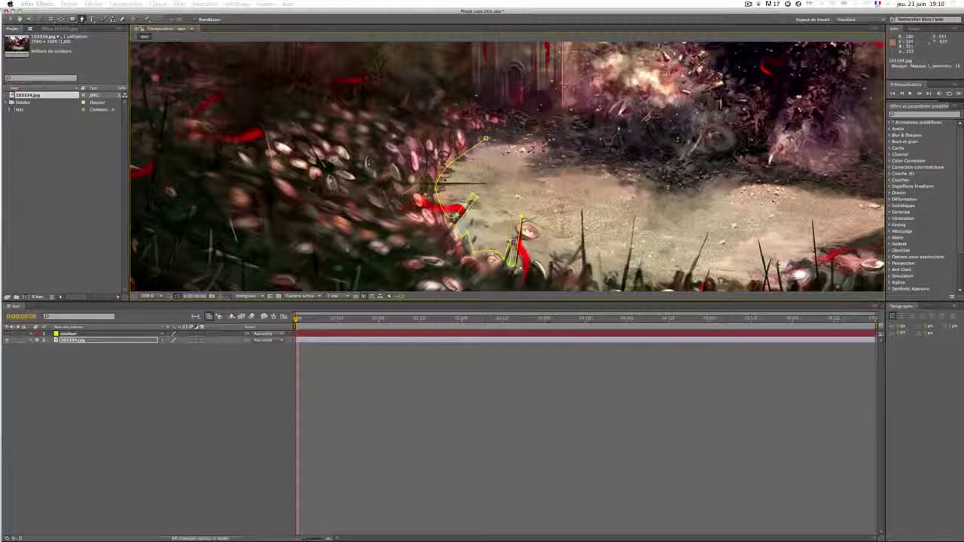
pyautogui.click(517, 268)
pyautogui.click(523, 267)
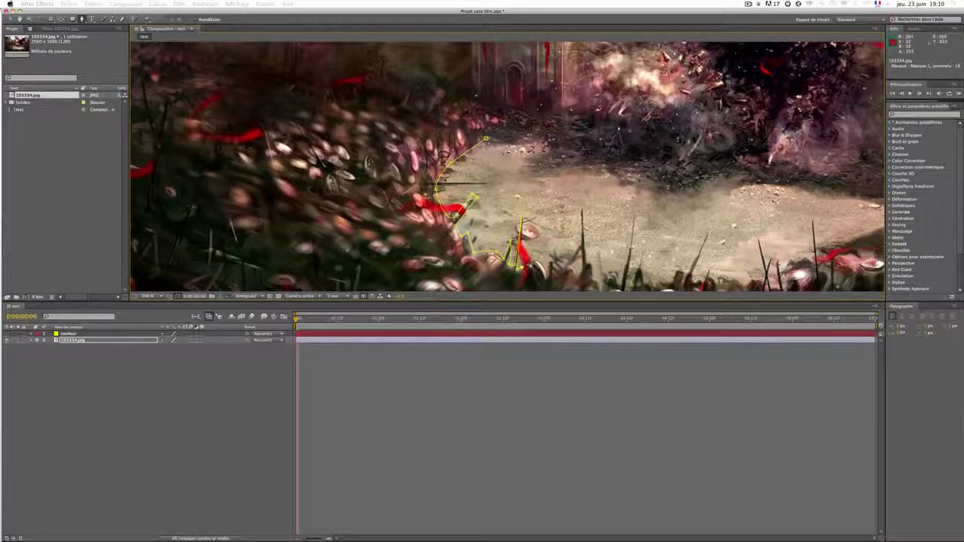
pyautogui.click(532, 259)
pyautogui.moveTo(548, 274); pyautogui.dragTo(550, 280)
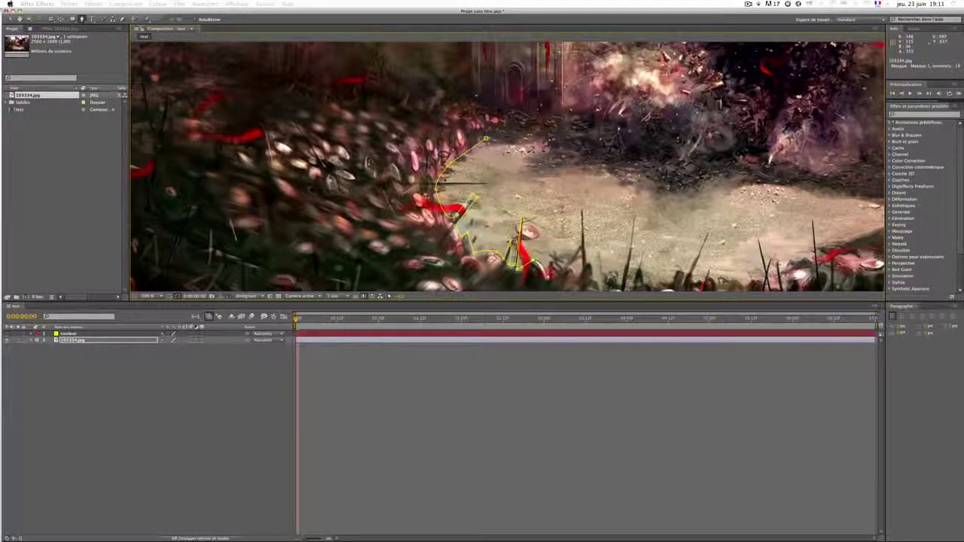
pyautogui.click(550, 261)
pyautogui.click(560, 271)
pyautogui.click(580, 243)
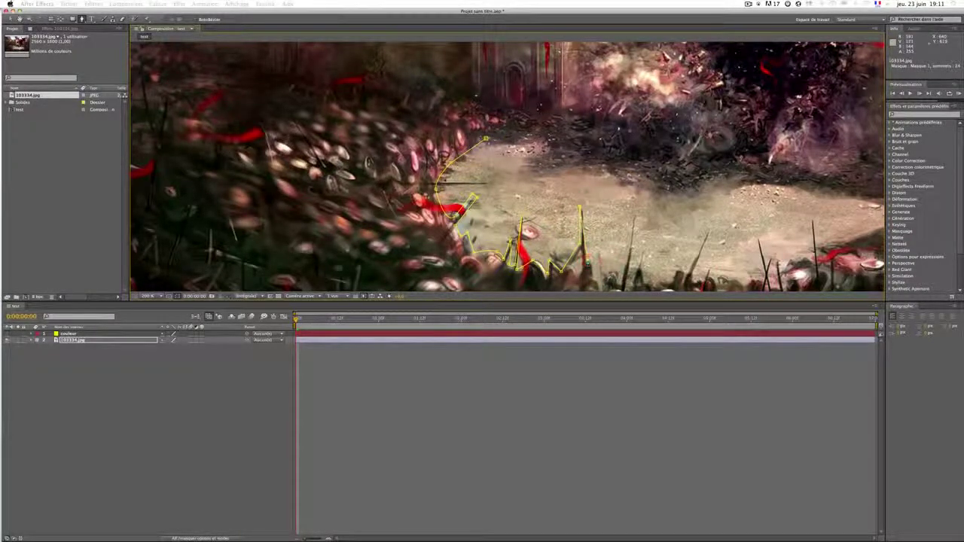
# - Select the 103334.jpg layer and make the couleur layer visible again to check the masked sand area
pyautogui.click(44, 340)
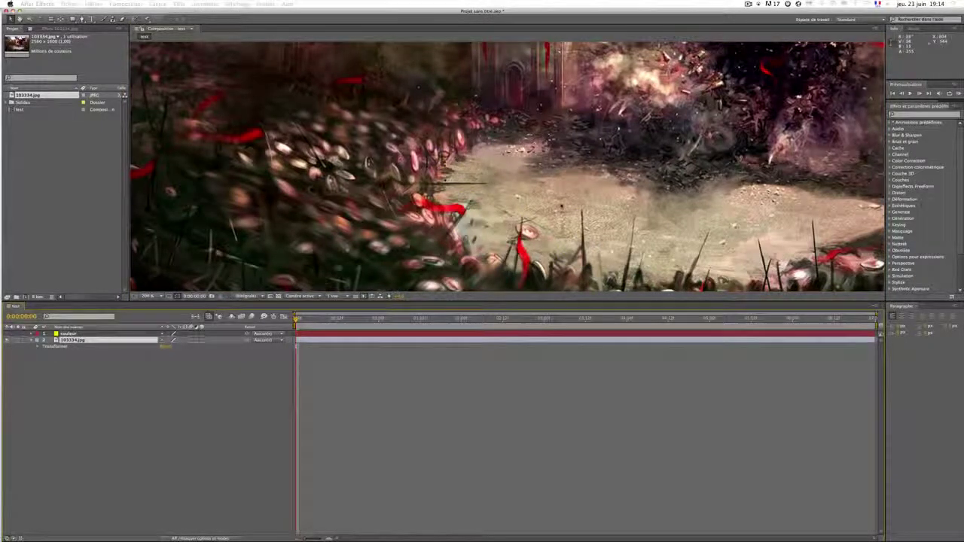
pyautogui.scroll(-1, 558, 143)
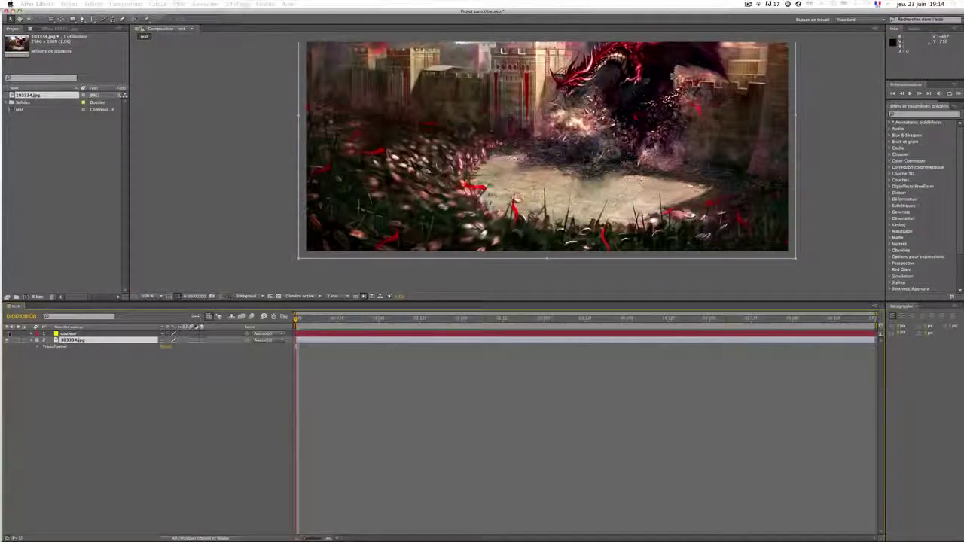
pyautogui.click(7, 334)
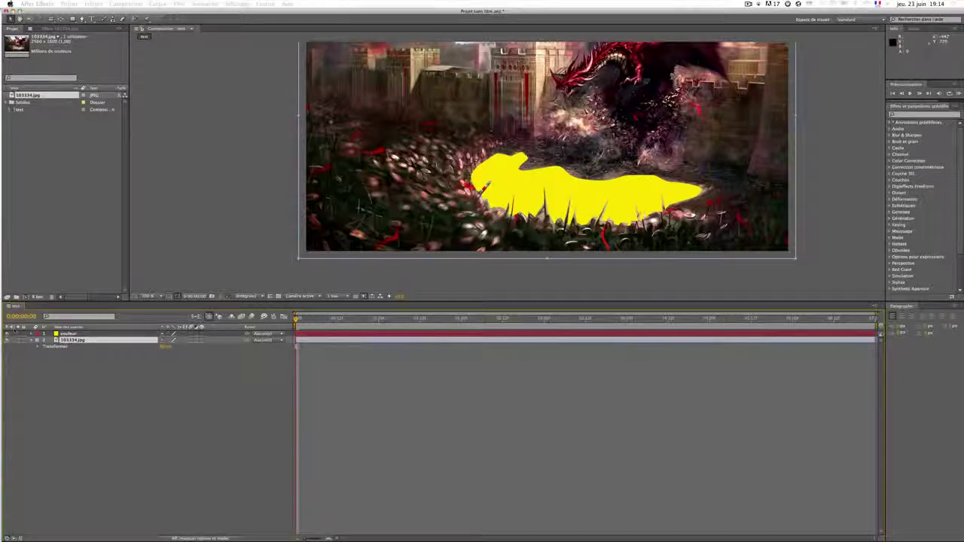
# - Toggle the couleur layer's visibility to compare, reveal the layer mode options and set that layer's blending mode to Ecran
pyautogui.click(6, 334)
pyautogui.click(6, 334)
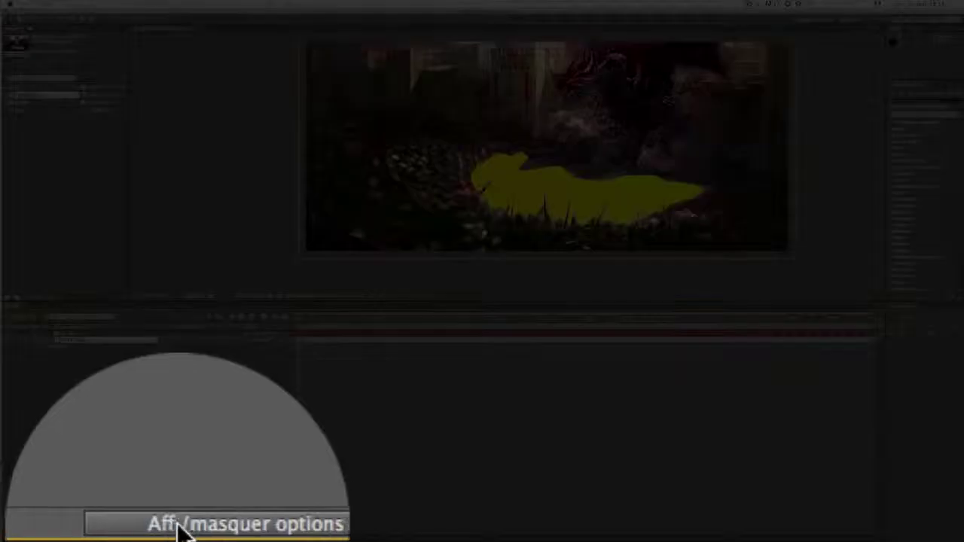
pyautogui.click(215, 531)
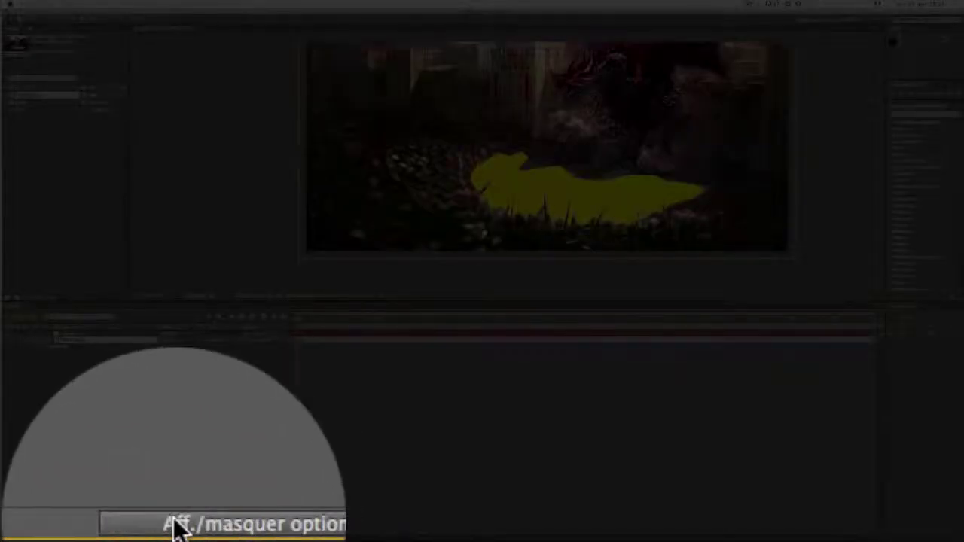
pyautogui.click(176, 333)
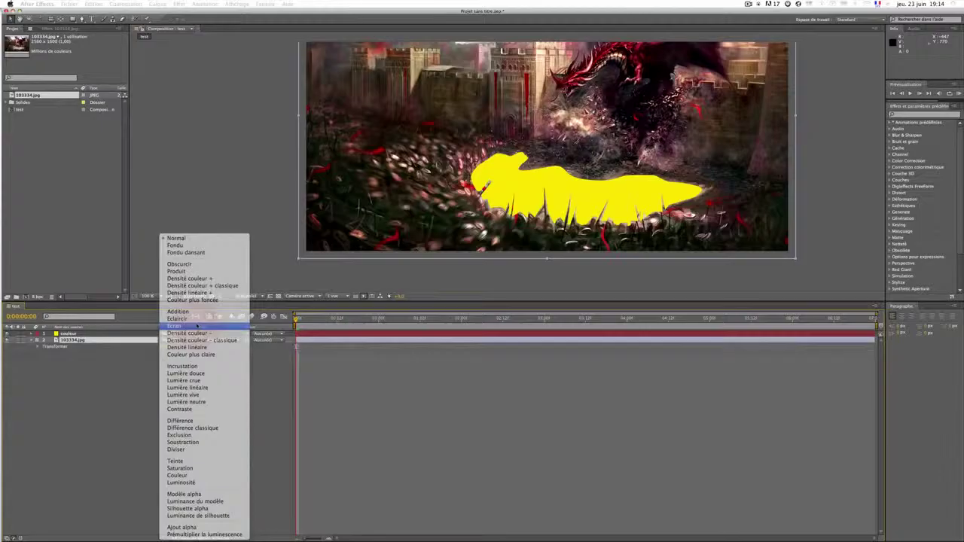
pyautogui.click(198, 324)
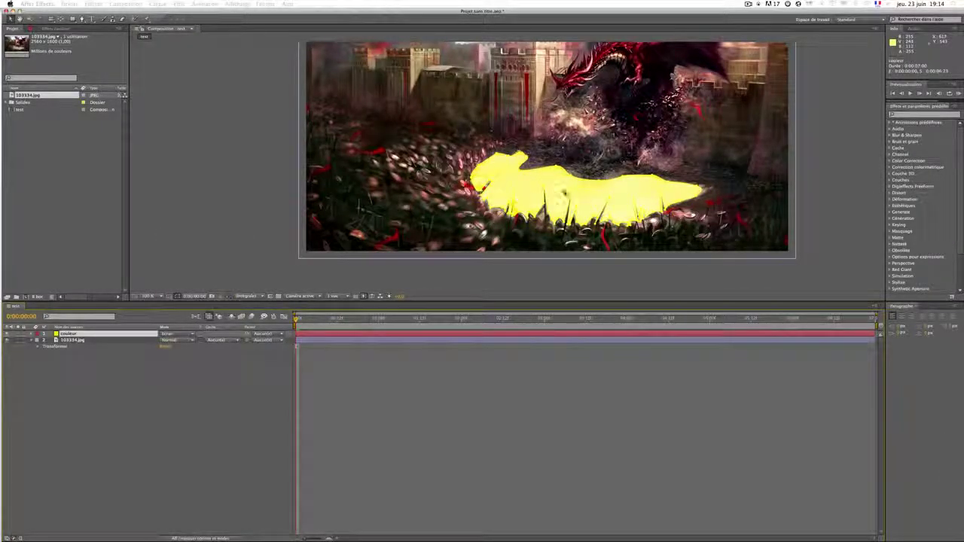
pyautogui.click(518, 272)
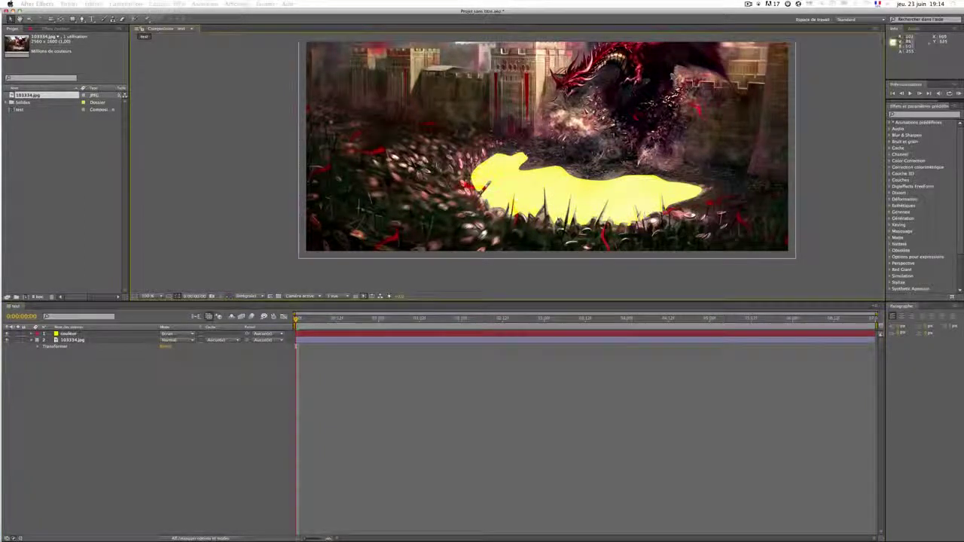
# - Try moving the yellow masked shape up over the dragon, put it back on the sandy ground and deselect it
pyautogui.moveTo(626, 205); pyautogui.dragTo(658, 90)
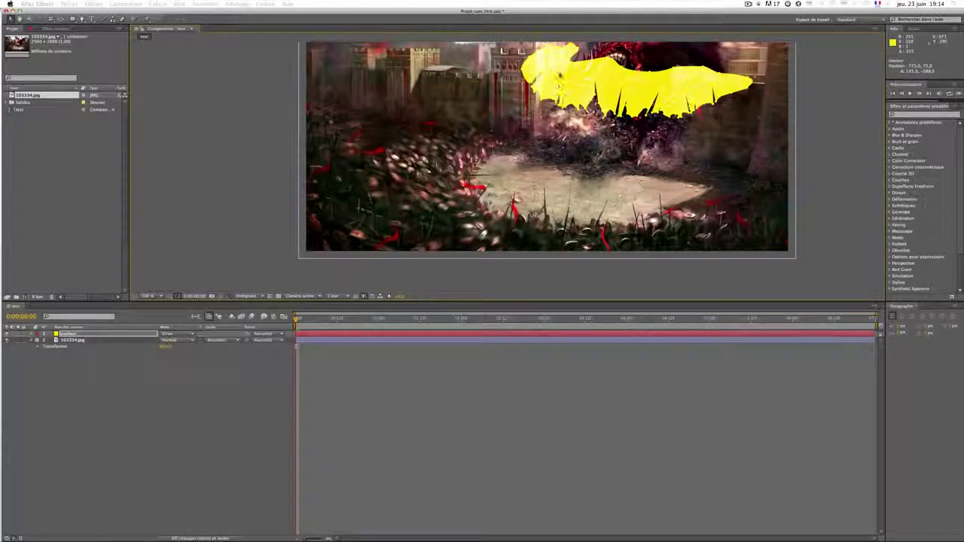
pyautogui.moveTo(660, 89)
pyautogui.mouseDown()
pyautogui.moveTo(474, 170)
pyautogui.moveTo(437, 204)
pyautogui.moveTo(454, 214)
pyautogui.moveTo(550, 183)
pyautogui.moveTo(564, 193)
pyautogui.mouseUp()
pyautogui.click(556, 273)
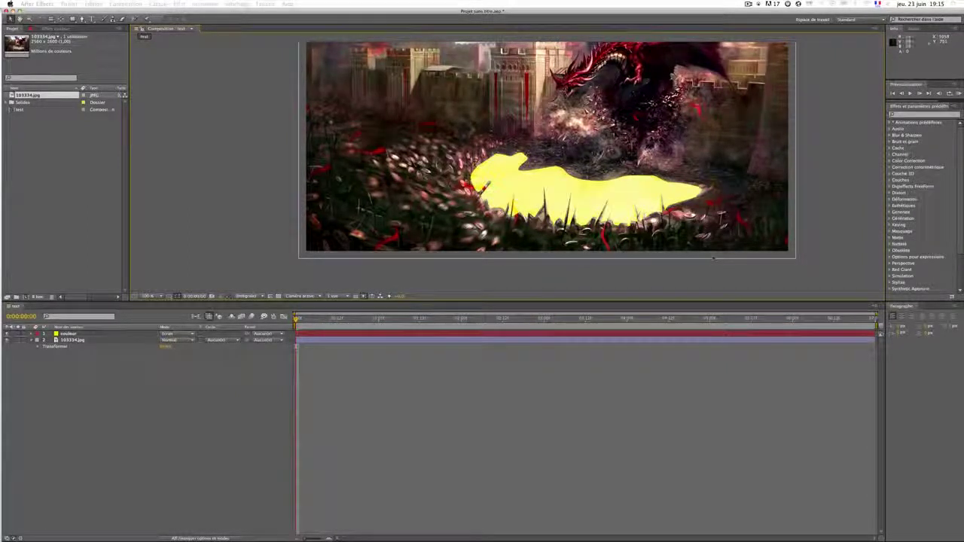
# - Check the whole composition at a reduced zoom and look inside the project's Solides folder
pyautogui.press(',')
pyautogui.press(',')
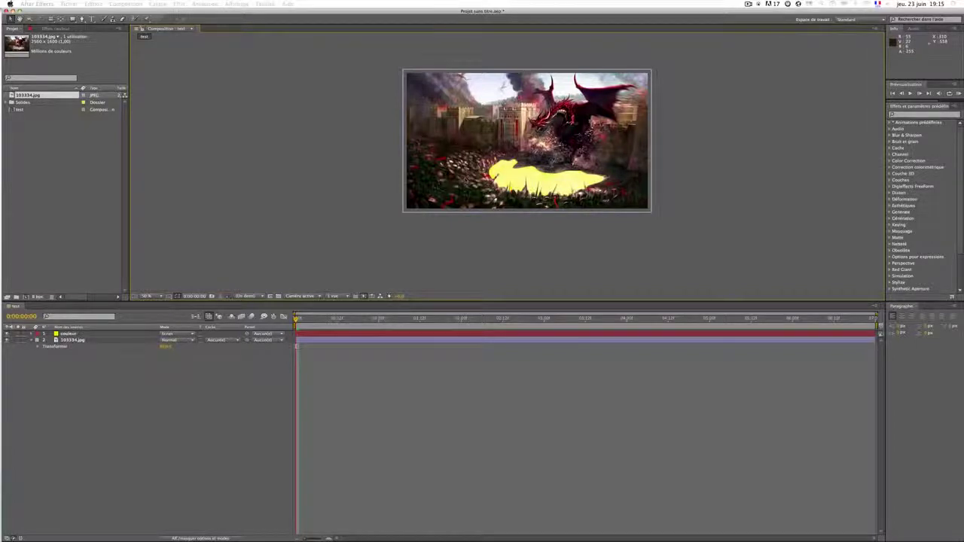
pyautogui.scroll(1, 465, 178)
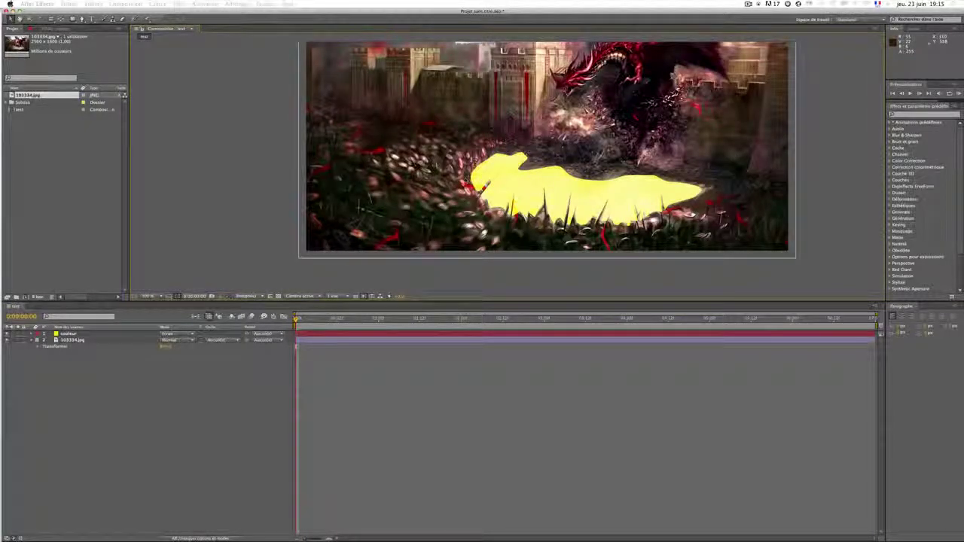
pyautogui.click(6, 102)
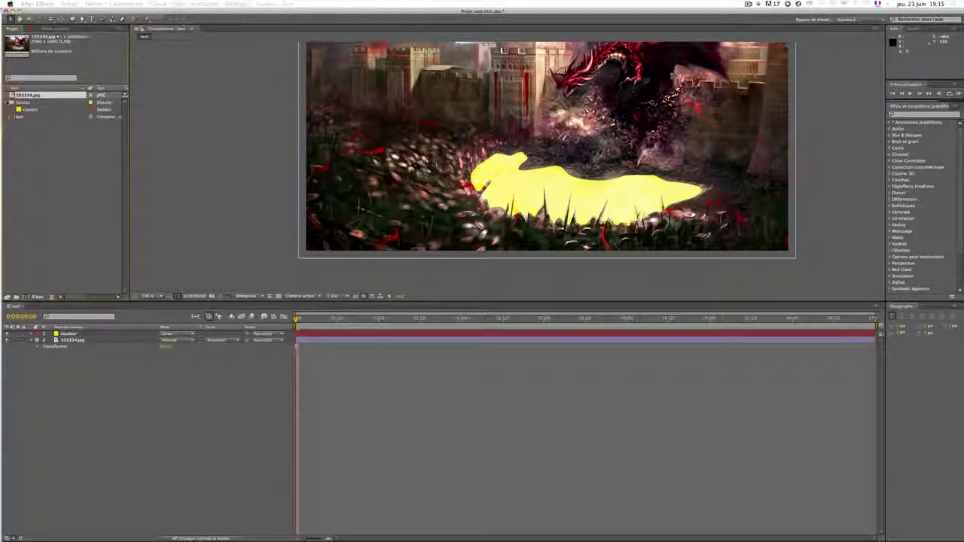
pyautogui.click(7, 103)
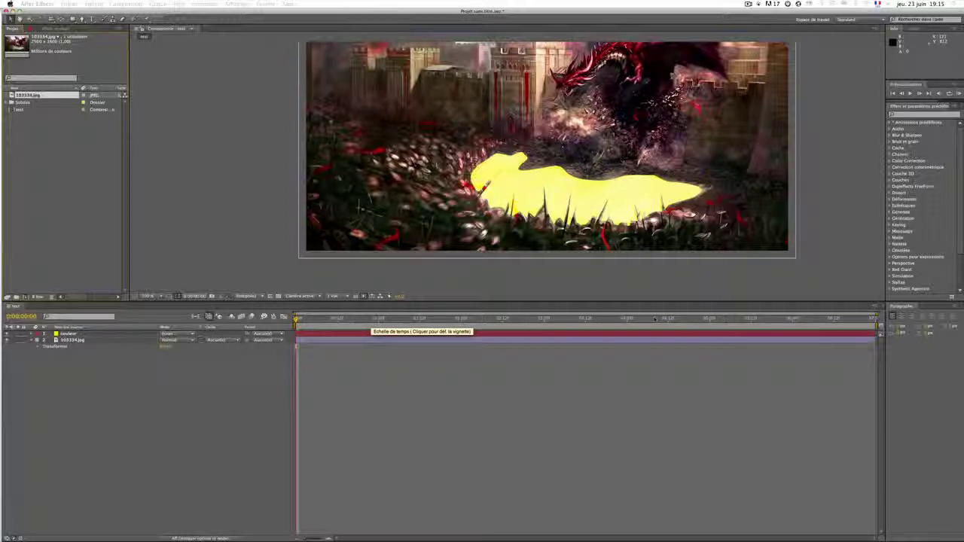
# - Play back part of the composition with standard playback and return the playhead to the start
pyautogui.press('space')
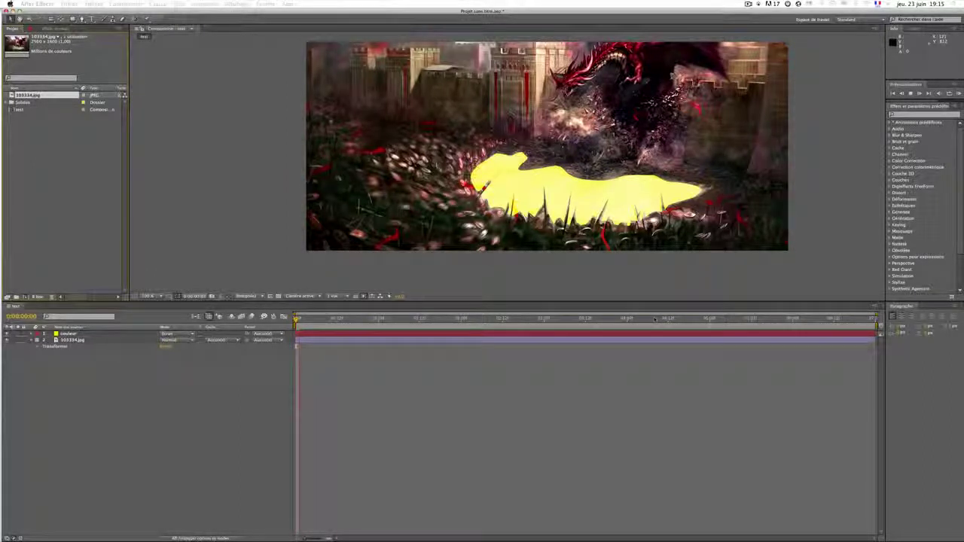
pyautogui.press('space')
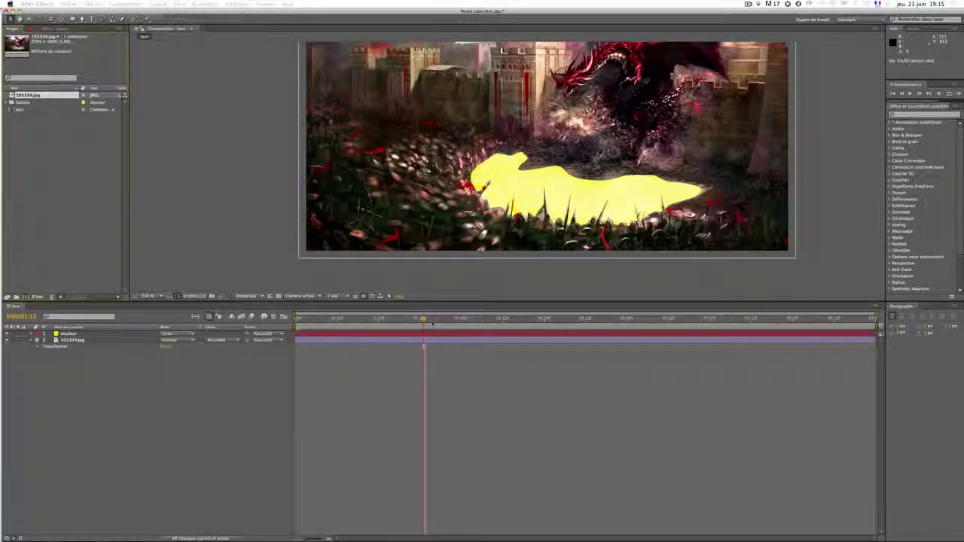
pyautogui.moveTo(311, 320); pyautogui.dragTo(289, 321)
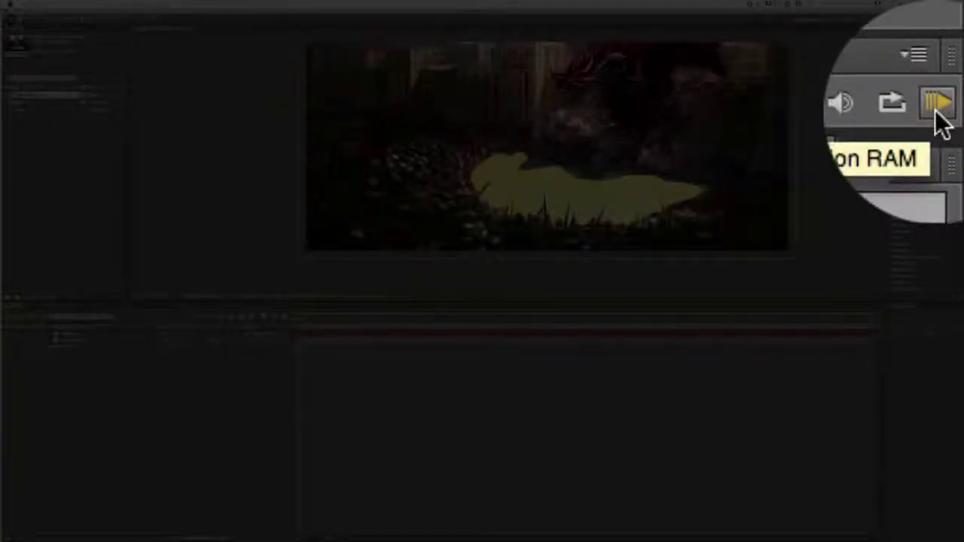
# - Run a RAM preview of the composition, scrub the timeline back to the start and view the full image
pyautogui.click(936, 113)
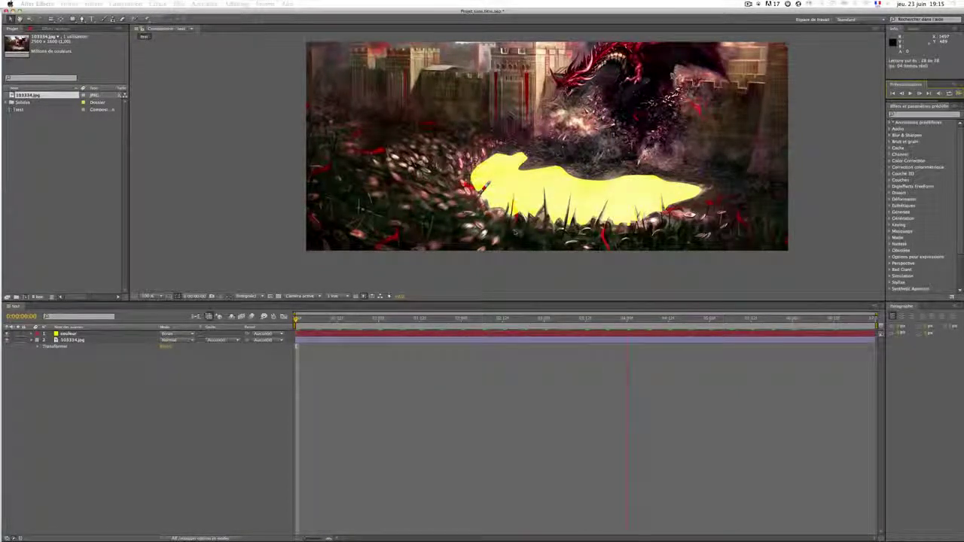
pyautogui.click(814, 321)
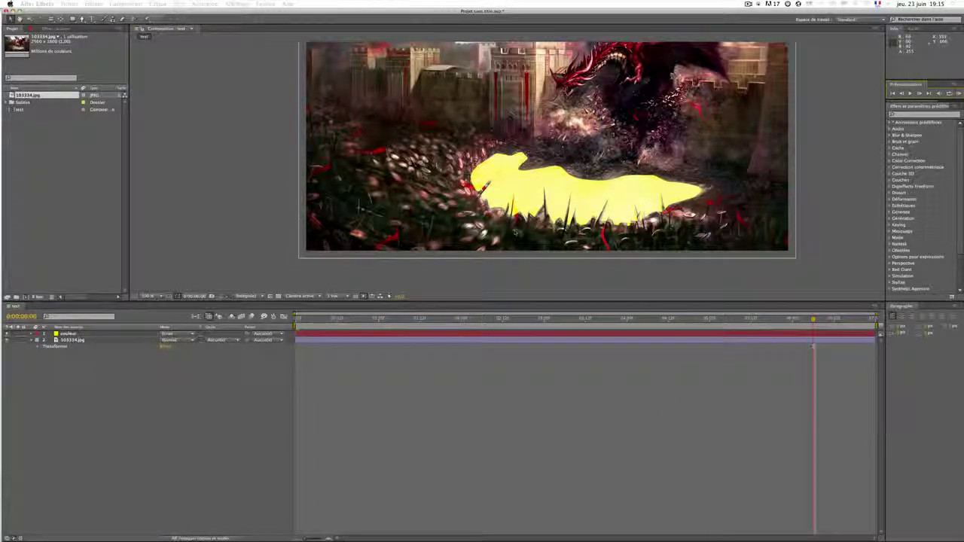
pyautogui.moveTo(813, 322); pyautogui.dragTo(257, 310)
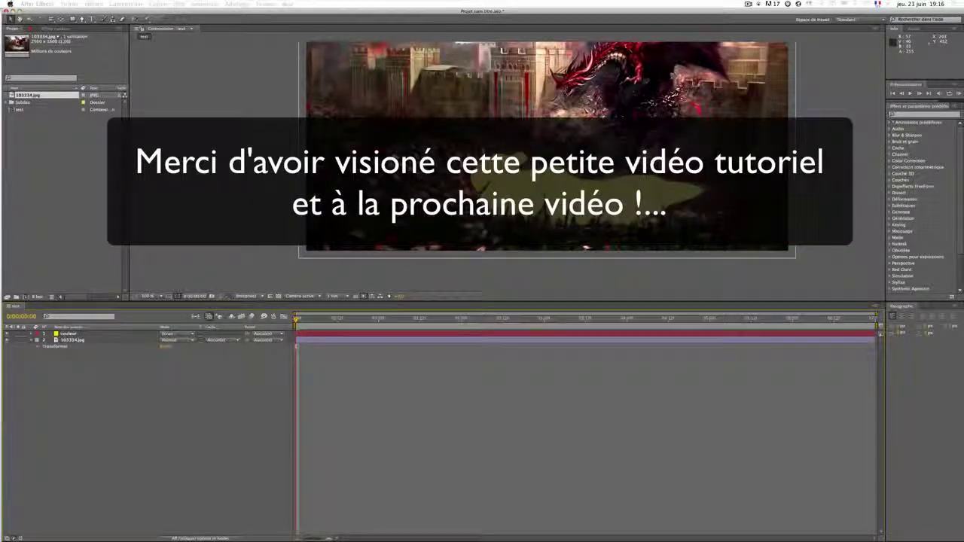
pyautogui.scroll(-1, 397, 150)
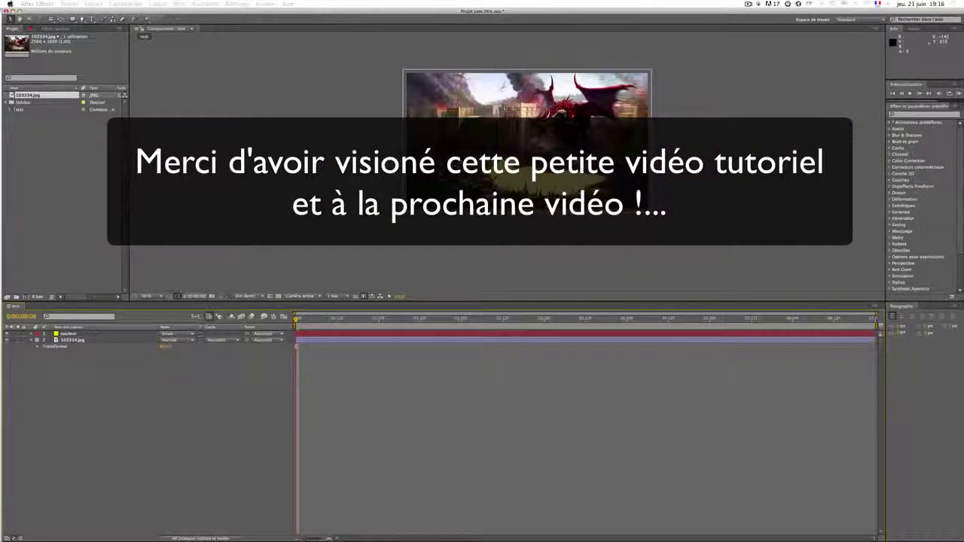